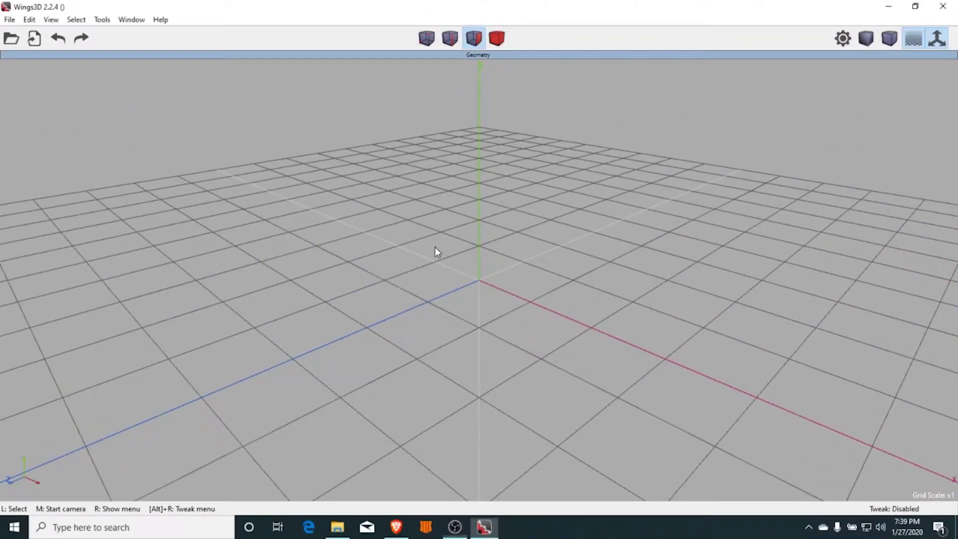
# - Create a cube at the origin and select all six of its faces
pyautogui.rightClick(435, 247)
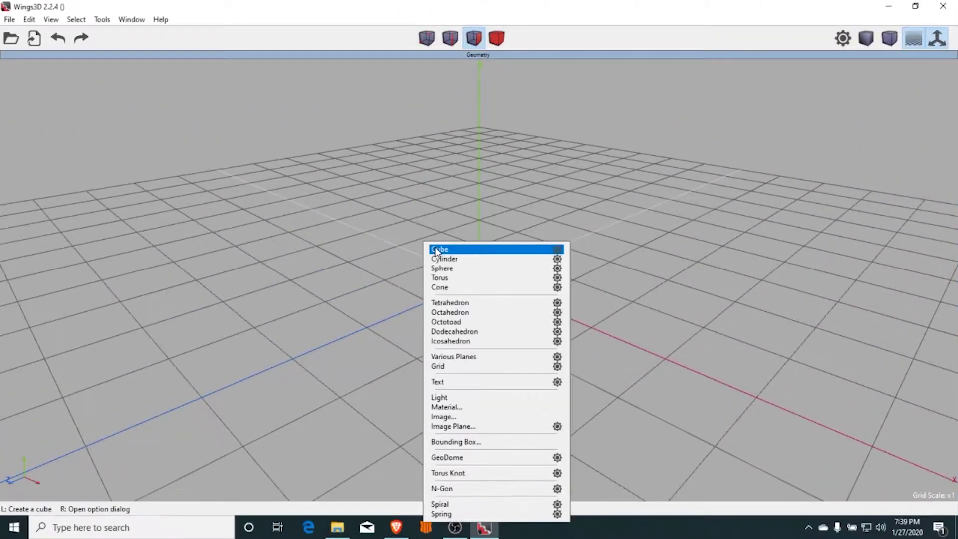
pyautogui.click(435, 248)
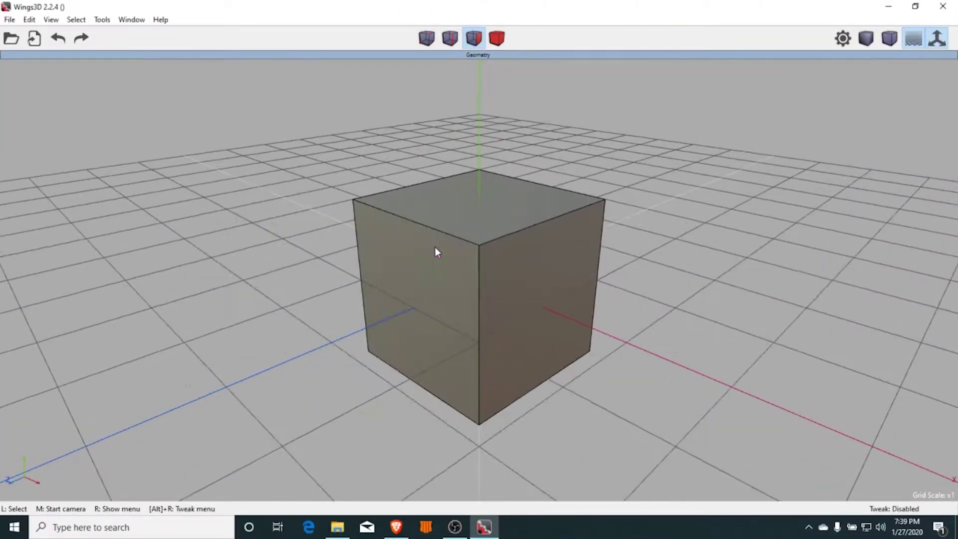
pyautogui.moveTo(639, 120); pyautogui.dragTo(279, 416)
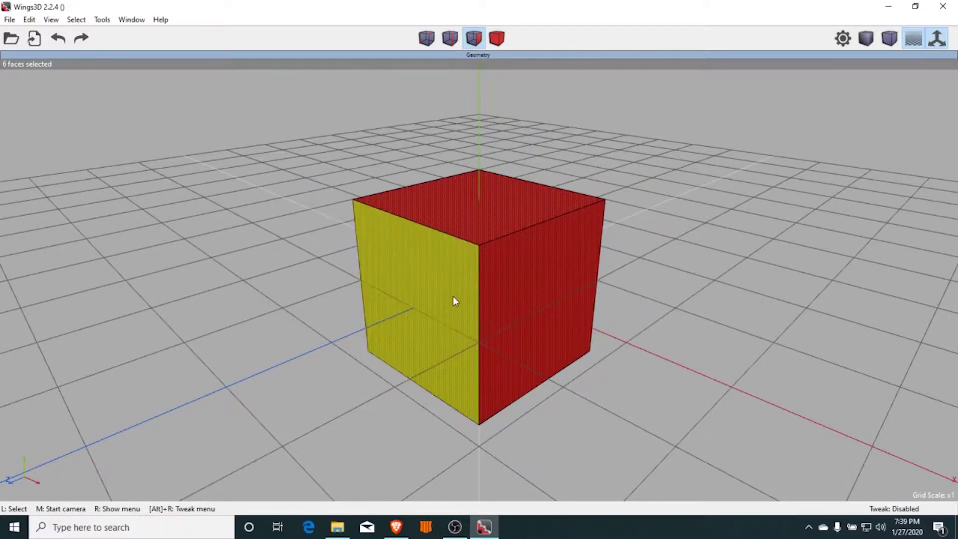
pyautogui.rightClick(453, 295)
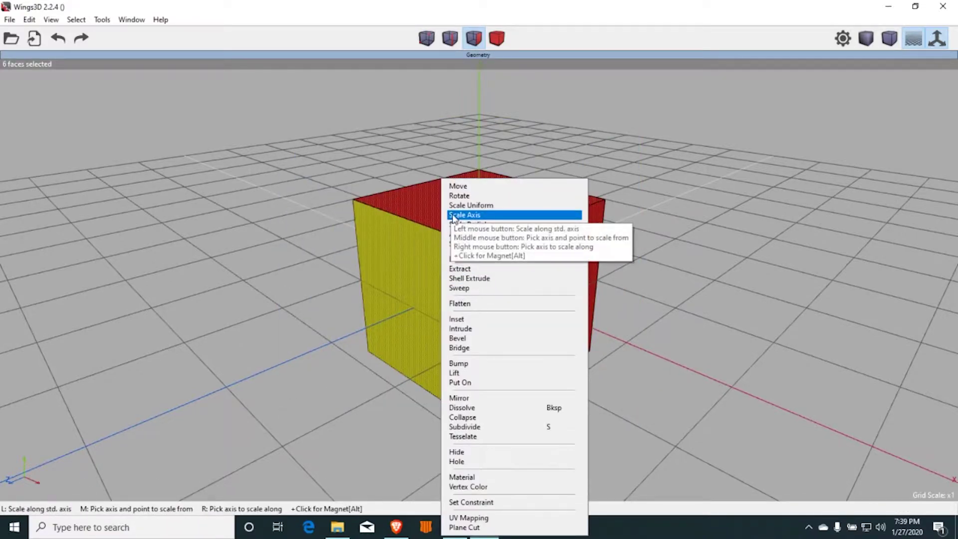
pyautogui.click(461, 221)
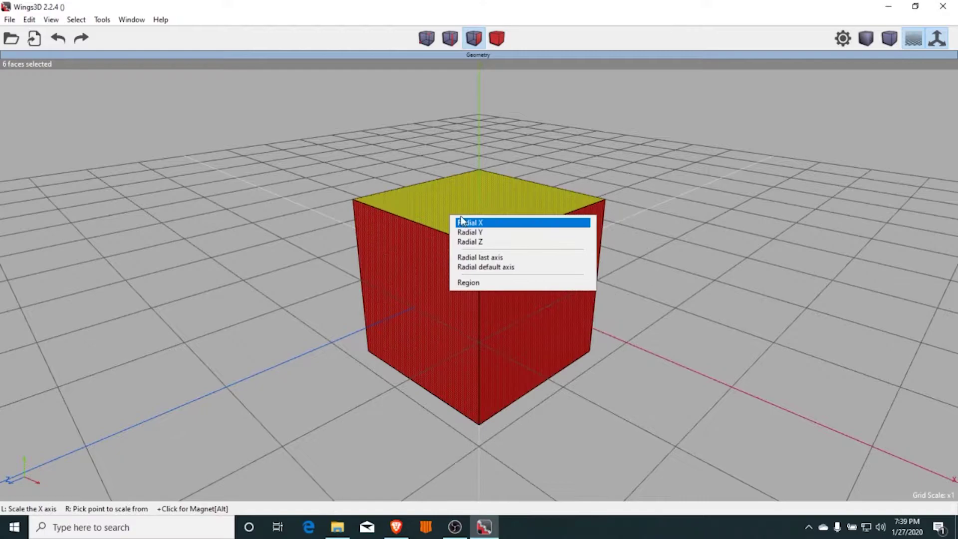
pyautogui.press('Escape')
# - Scale the cube uniformly to about 2.06 units wide and flatten it along Y into a thin slab
pyautogui.rightClick(459, 208)
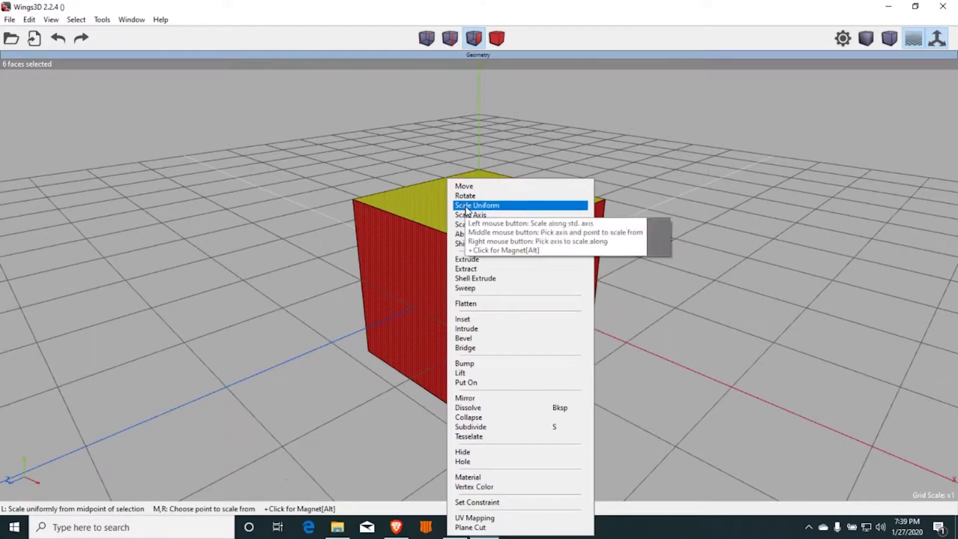
pyautogui.click(466, 205)
pyautogui.rightClick(466, 209)
pyautogui.rightClick(466, 208)
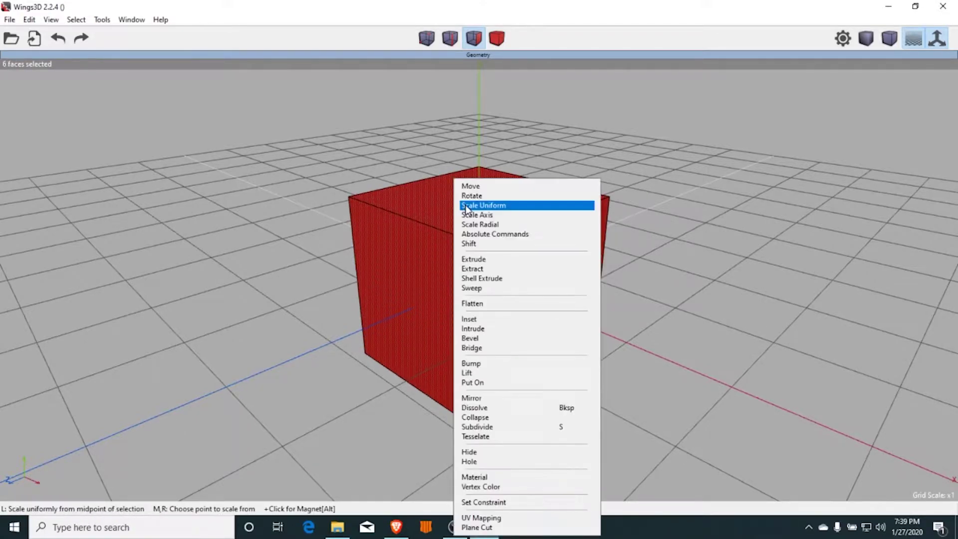
pyautogui.click(467, 215)
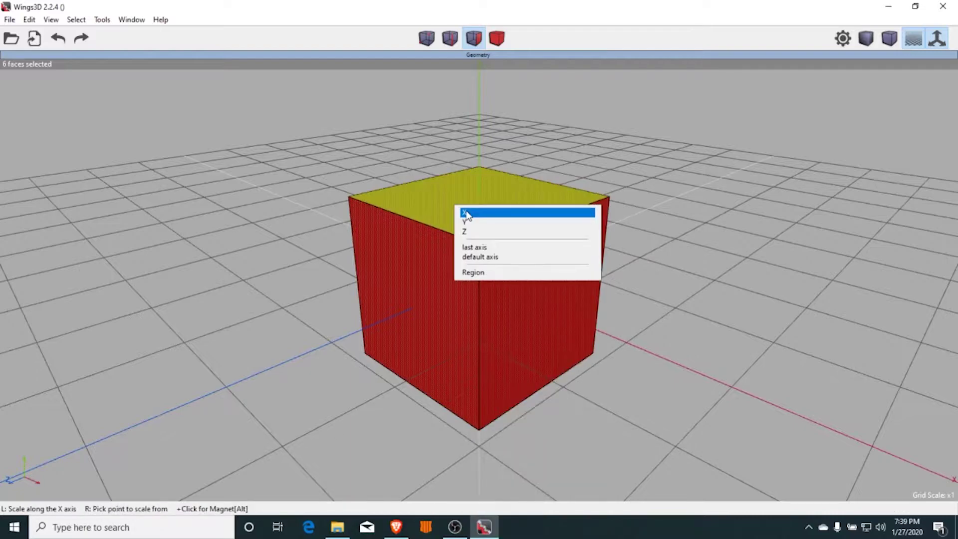
pyautogui.click(467, 221)
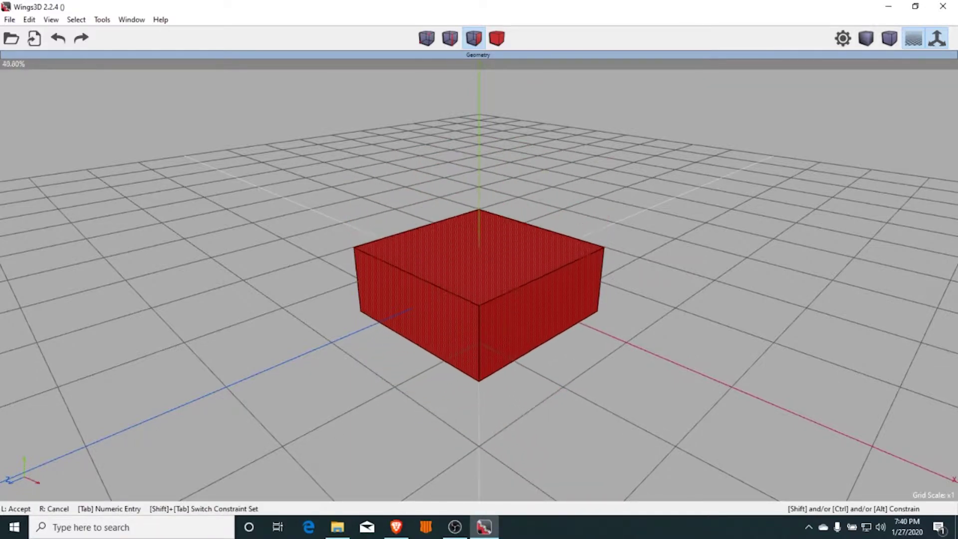
pyautogui.click(471, 224)
pyautogui.scroll(2, 471, 224)
pyautogui.press('space')
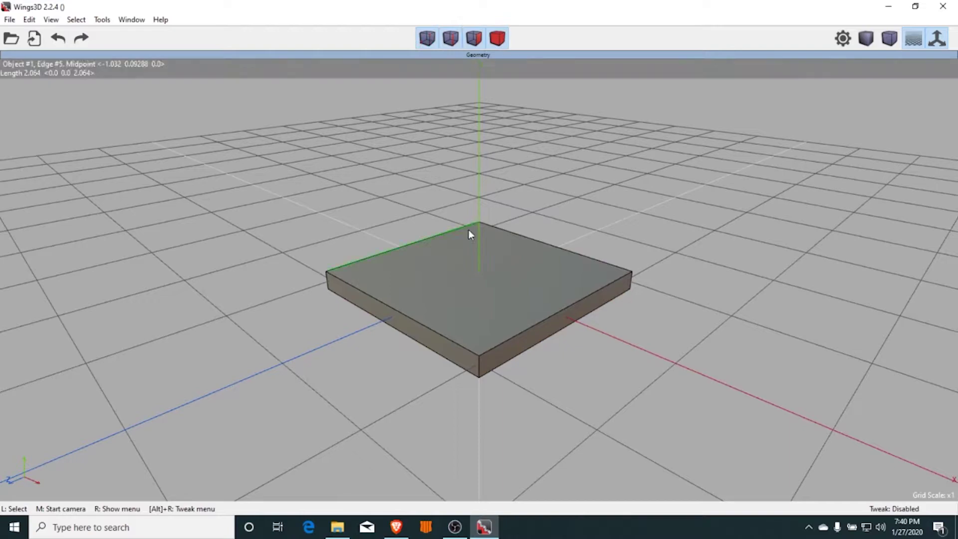
# - Scale the whole slab uniformly to about 8.24 units wide
pyautogui.moveTo(565, 169); pyautogui.dragTo(223, 384)
pyautogui.rightClick(390, 309)
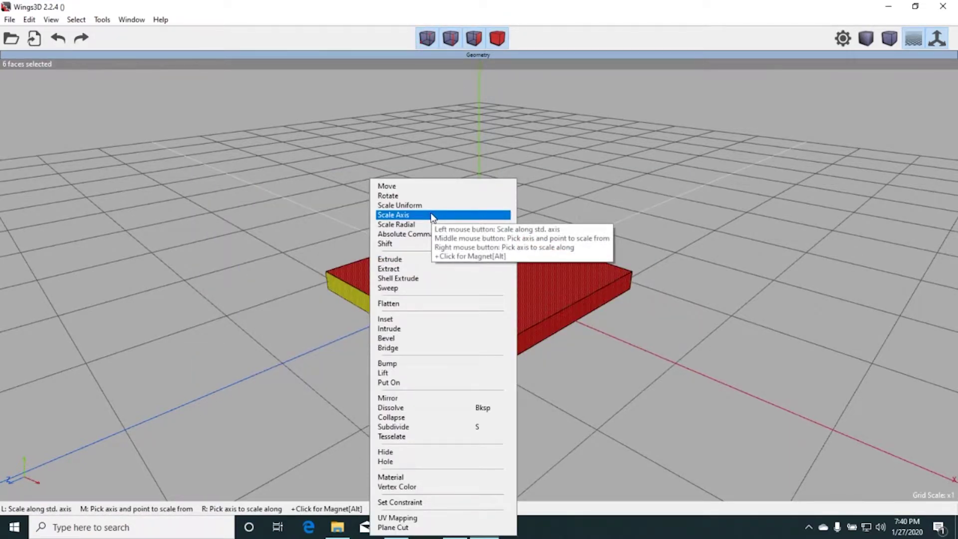
pyautogui.click(432, 216)
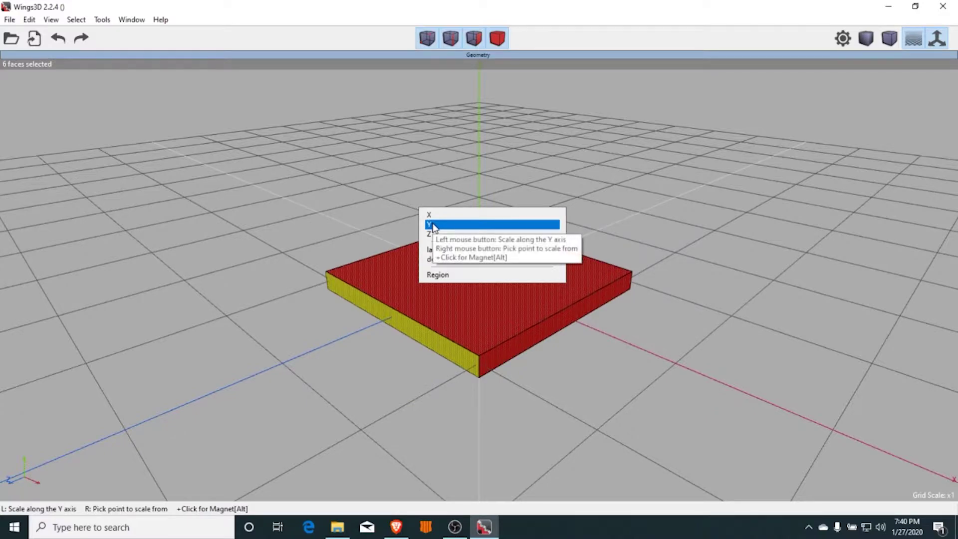
pyautogui.rightClick(425, 185)
pyautogui.click(429, 207)
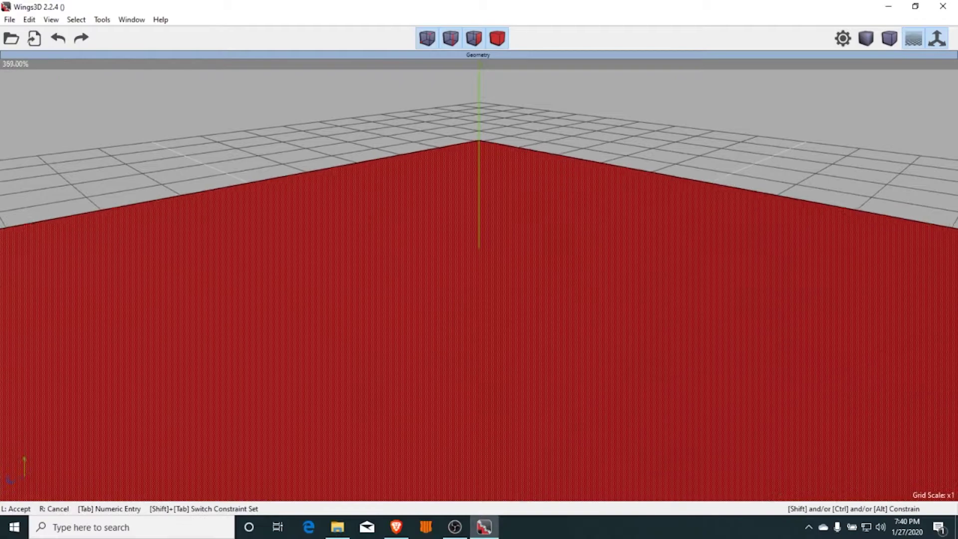
pyautogui.click(428, 263)
pyautogui.scroll(-1, 428, 265)
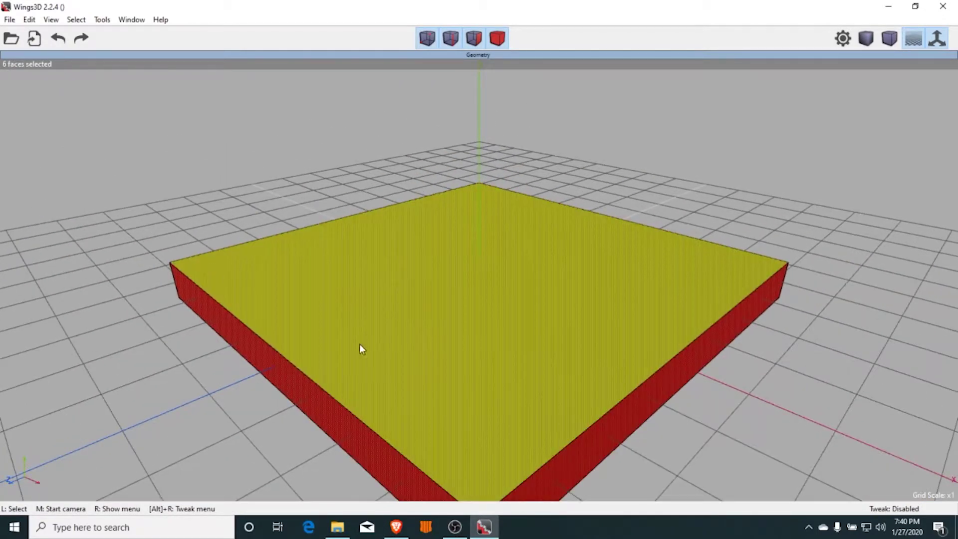
# - Cut each of the four edges around the slab's underside into 4 equal segments
pyautogui.middleClick(359, 343)
pyautogui.scroll(-1, 359, 344)
pyautogui.click(352, 358)
pyautogui.press('space')
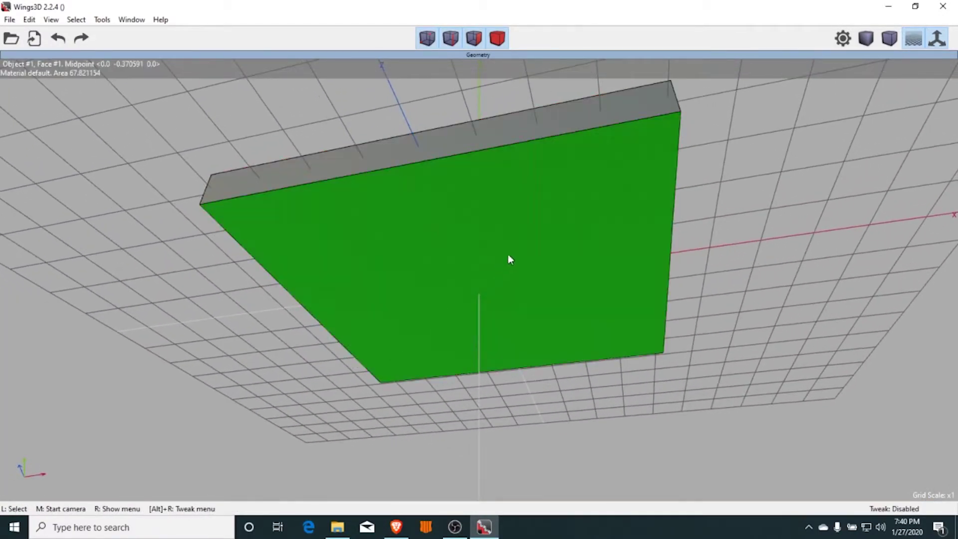
pyautogui.press('2')
pyautogui.click(594, 128)
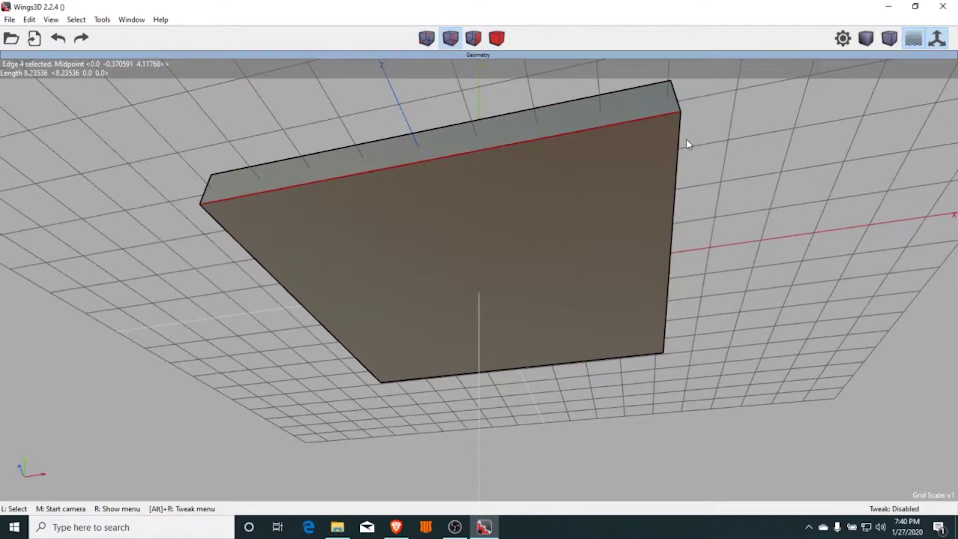
pyautogui.click(679, 146)
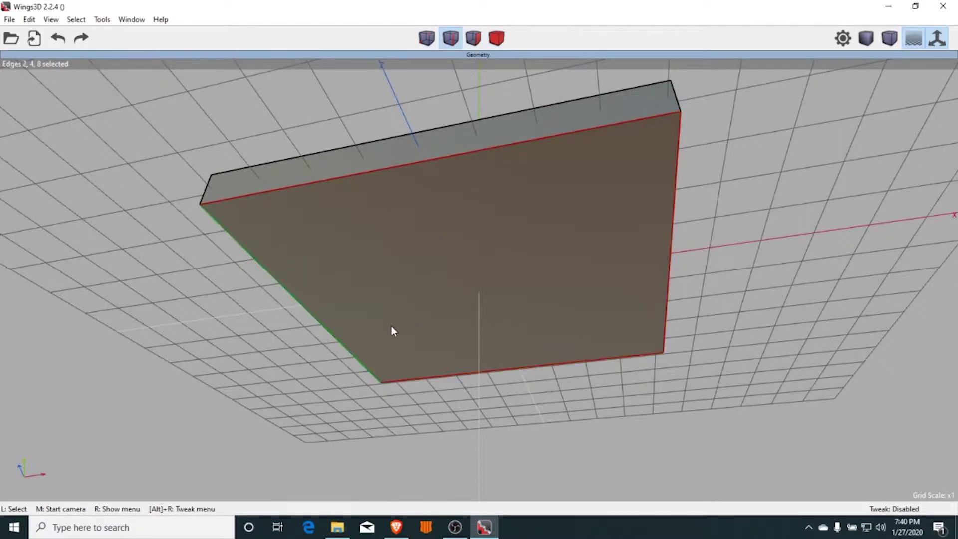
pyautogui.click(342, 313)
pyautogui.rightClick(342, 313)
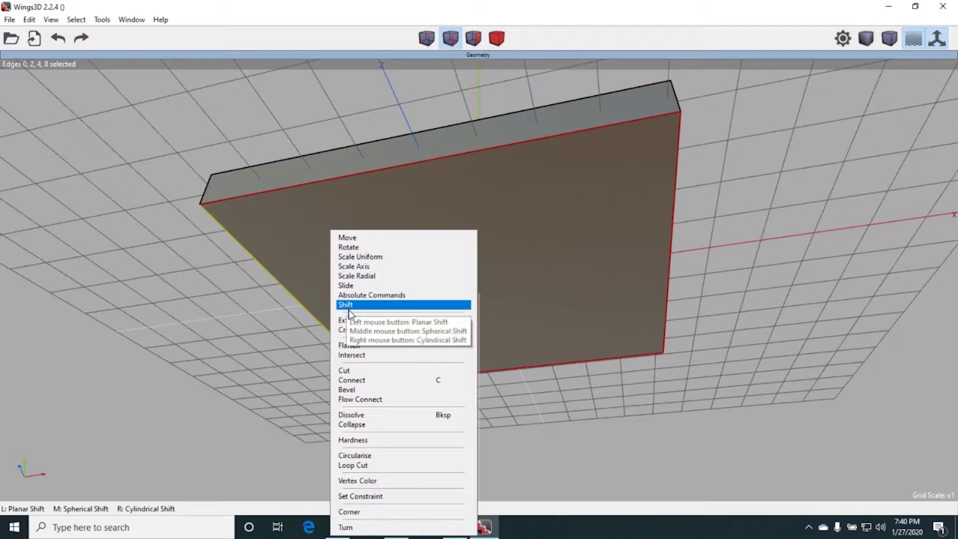
pyautogui.click(364, 372)
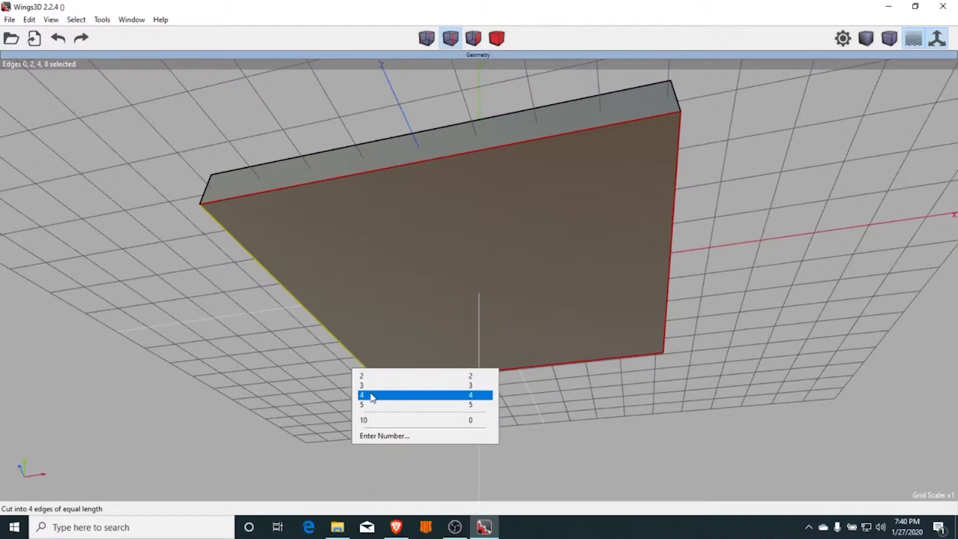
pyautogui.click(368, 394)
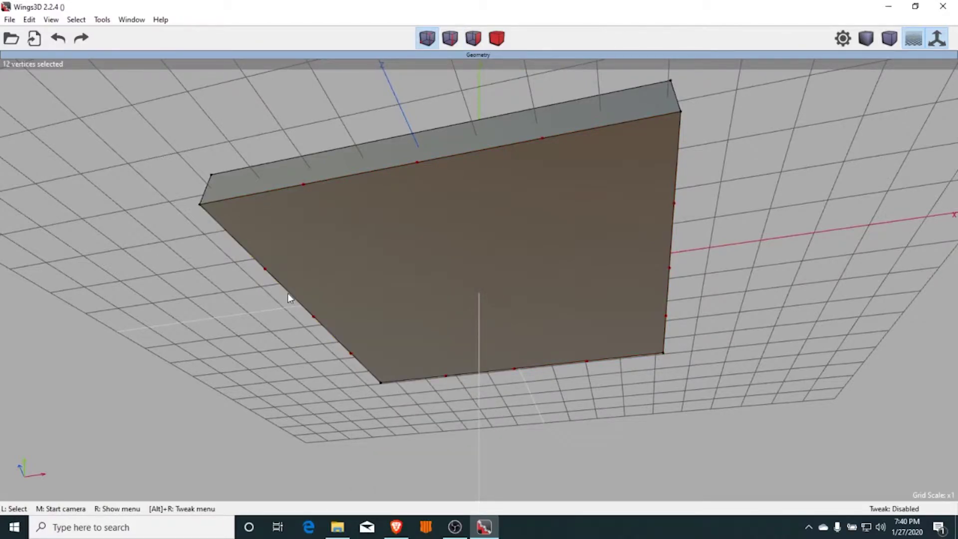
# - Connect the cut vertices nearest two neighbouring corners of the underside to form diagonal edges across those corners
pyautogui.press('space')
pyautogui.click(428, 44)
pyautogui.press('c')
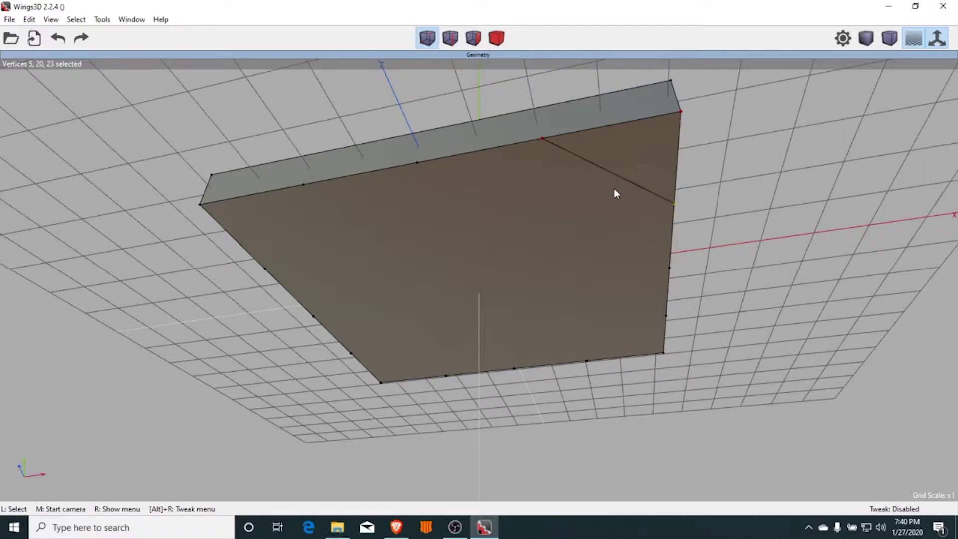
pyautogui.press('space')
pyautogui.click(307, 189)
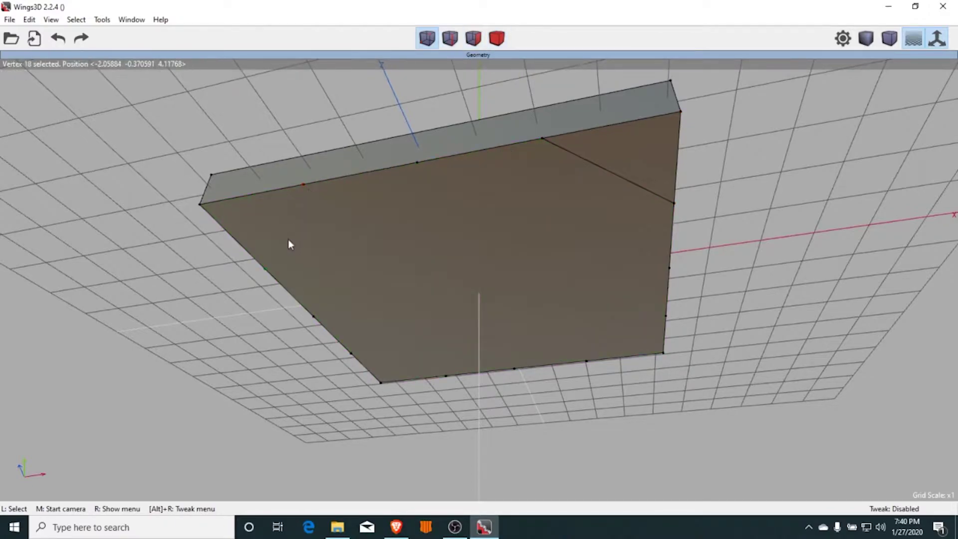
pyautogui.press('c')
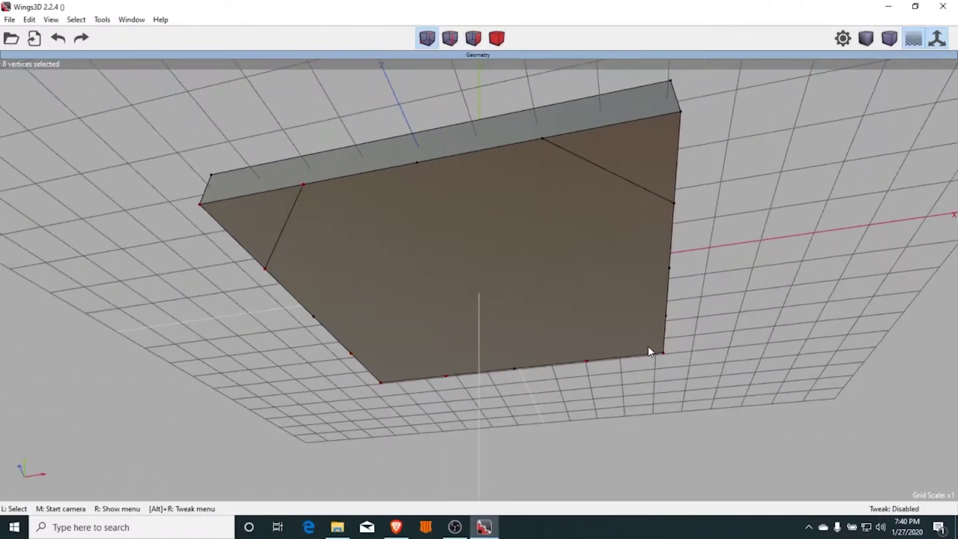
pyautogui.press('c')
pyautogui.hotkey('ctrl', 'alt', 'z')
pyautogui.press('space')
# - Connect the cut vertices nearest the other two underside corners to form the remaining diagonal corner edges
pyautogui.moveTo(445, 375); pyautogui.dragTo(351, 353)
pyautogui.press('c')
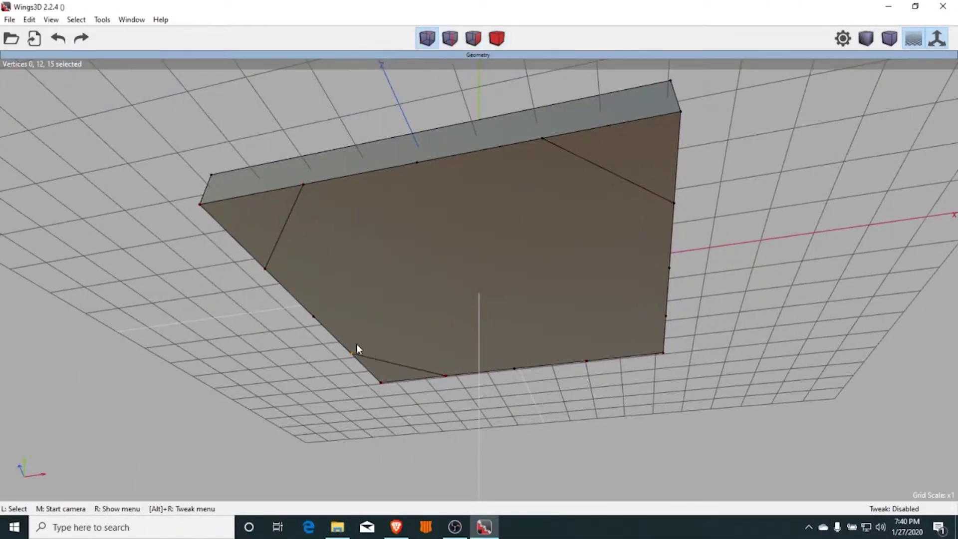
pyautogui.press('space')
pyautogui.moveTo(586, 361); pyautogui.dragTo(665, 316)
pyautogui.press('c')
# - Inset the four triangular corner faces on the slab's underside by a narrow margin
pyautogui.press('f')
pyautogui.press('space')
pyautogui.click(270, 202)
pyautogui.click(391, 371)
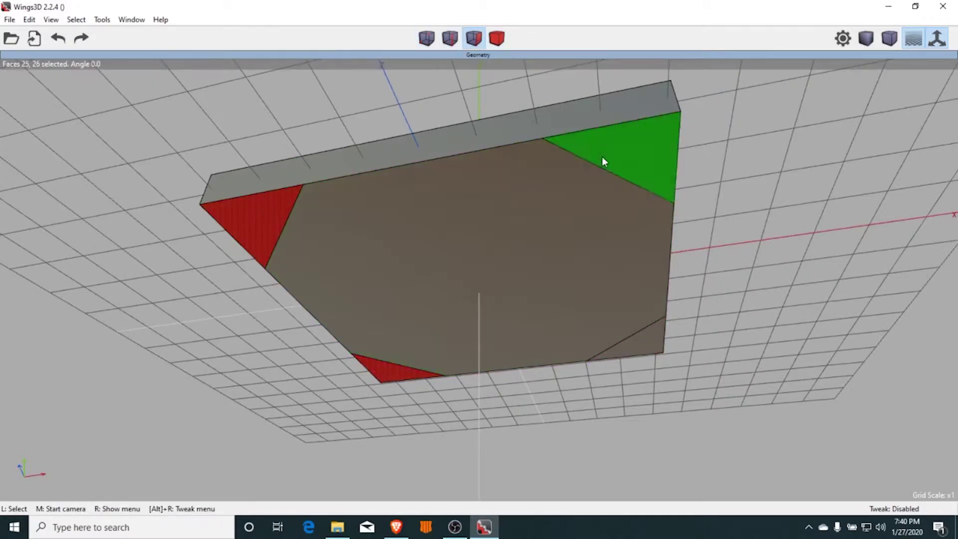
pyautogui.click(603, 160)
pyautogui.click(638, 341)
pyautogui.rightClick(611, 304)
pyautogui.click(635, 321)
pyautogui.click(652, 163)
# - Extrude the four inset corner triangles downward along the Y axis to form the table legs
pyautogui.rightClick(652, 163)
pyautogui.click(663, 234)
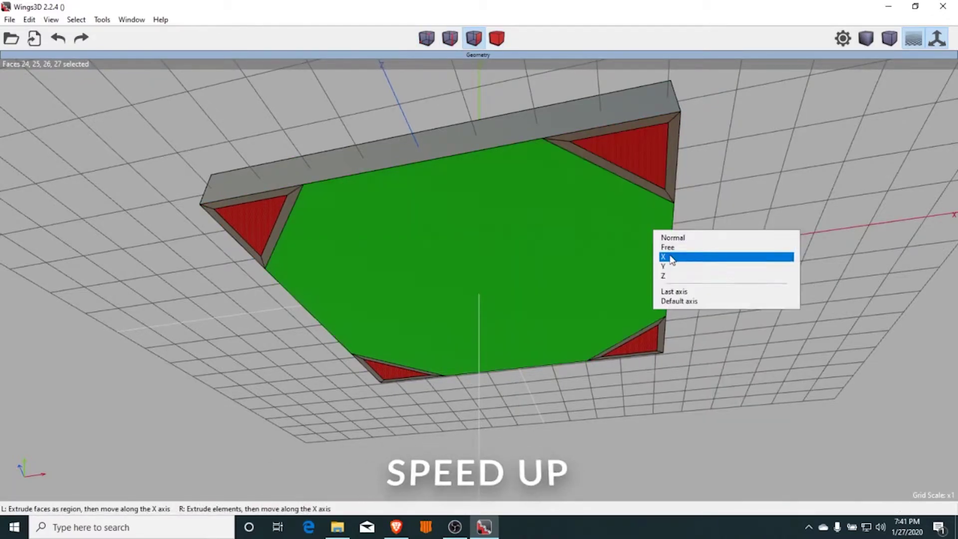
pyautogui.click(672, 267)
pyautogui.click(657, 195)
pyautogui.press('space')
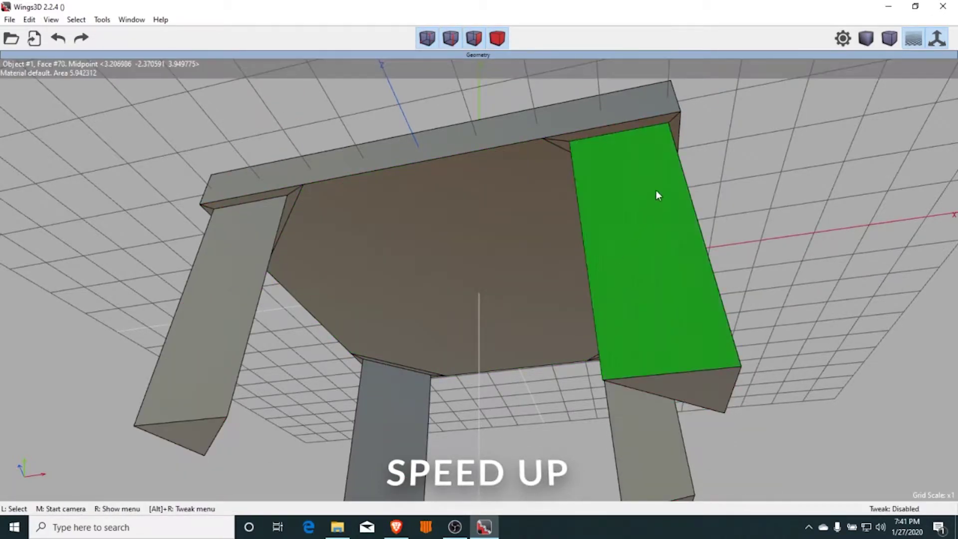
# - Select the large upper face of the tabletop
pyautogui.middleClick(657, 195)
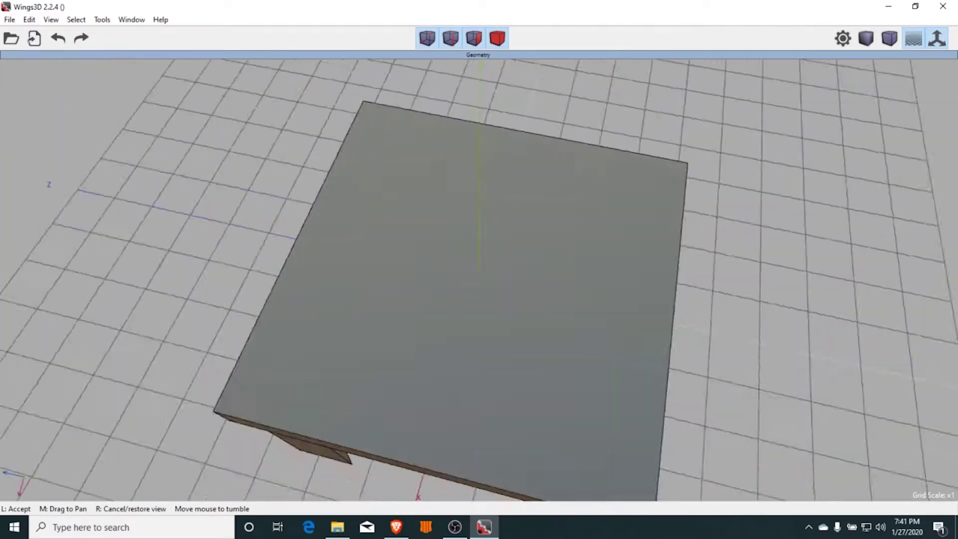
pyautogui.click(657, 194)
pyautogui.click(609, 338)
pyautogui.rightClick(609, 338)
pyautogui.click(628, 259)
pyautogui.rightClick(559, 319)
pyautogui.click(562, 320)
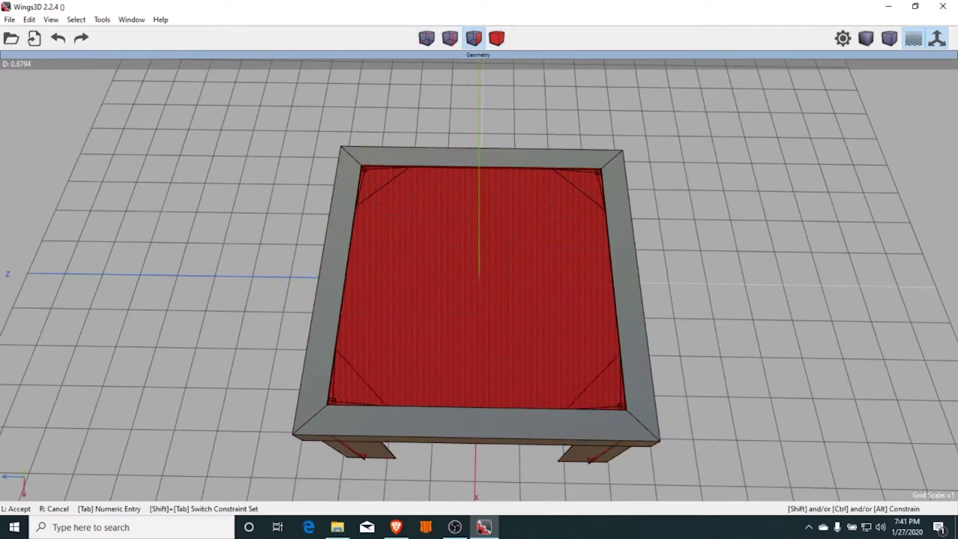
pyautogui.rightClick(569, 318)
# - Inset the tabletop's upper face to create a narrow border around its edge
pyautogui.rightClick(557, 243)
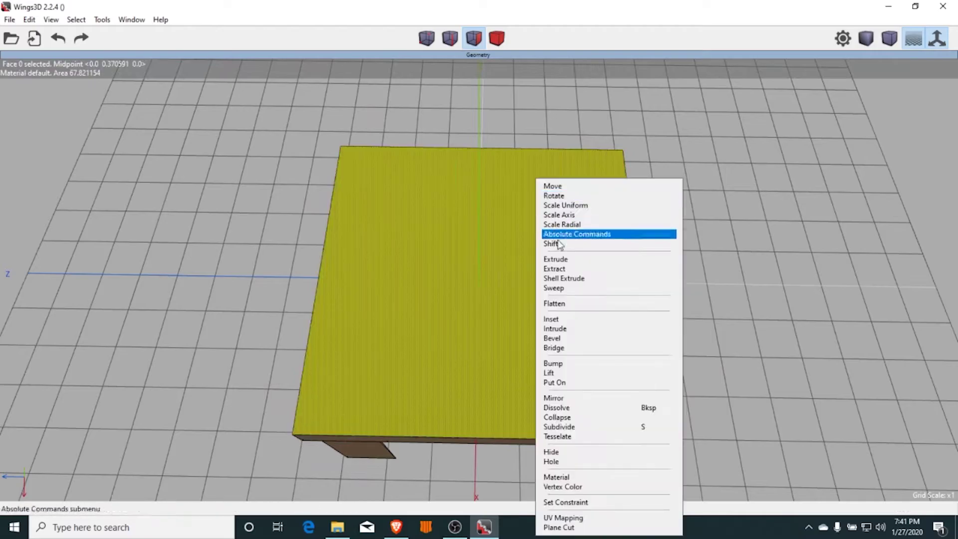
pyautogui.click(557, 318)
pyautogui.click(664, 286)
pyautogui.press('space')
# - Select the triangular end faces at the bottom of all four legs
pyautogui.middleClick(651, 333)
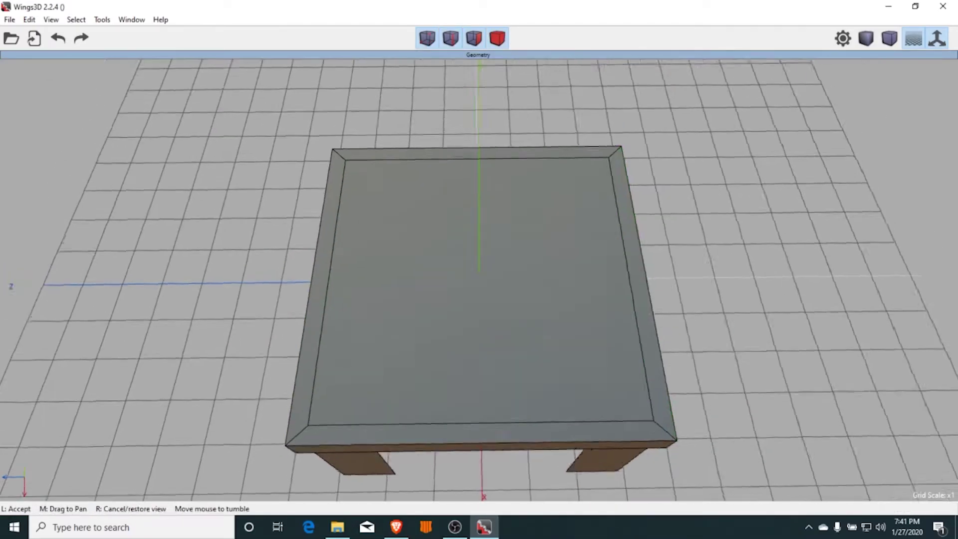
pyautogui.click(717, 298)
pyautogui.click(473, 38)
pyautogui.click(448, 161)
pyautogui.click(315, 355)
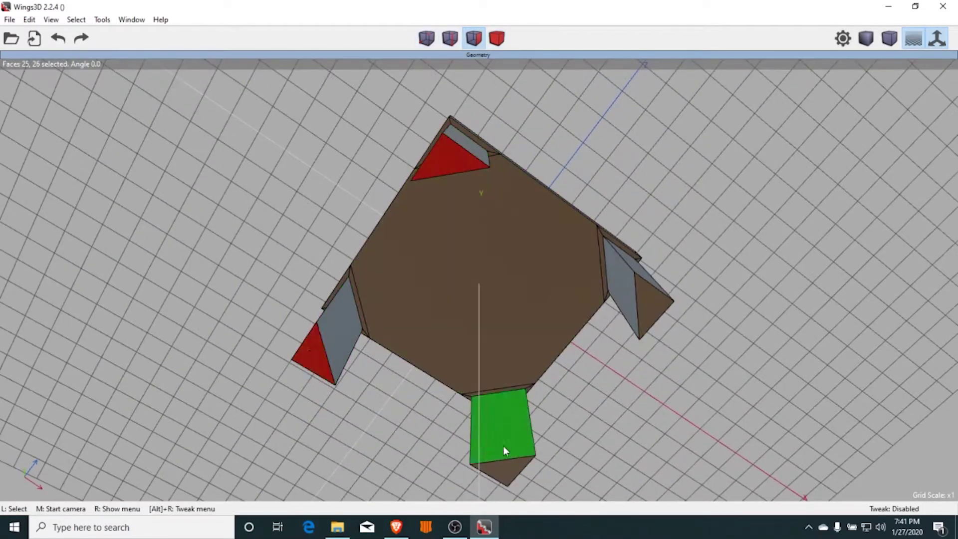
pyautogui.click(503, 467)
pyautogui.click(654, 304)
pyautogui.rightClick(655, 301)
pyautogui.click(663, 260)
pyautogui.click(667, 284)
pyautogui.rightClick(667, 292)
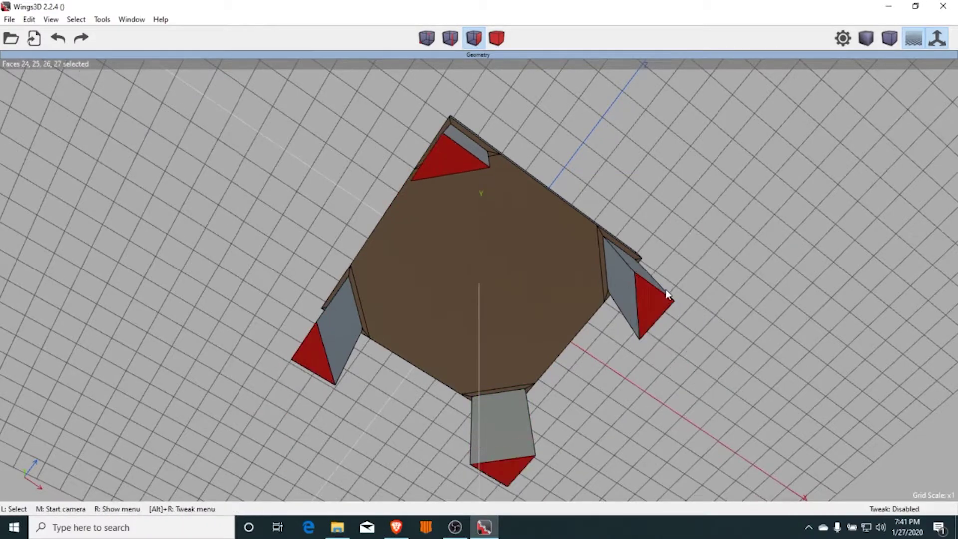
# - Move the four leg end faces down along the Y axis to lengthen the legs
pyautogui.rightClick(664, 293)
pyautogui.click(657, 184)
pyautogui.click(645, 210)
pyautogui.click(582, 294)
pyautogui.middleClick(582, 294)
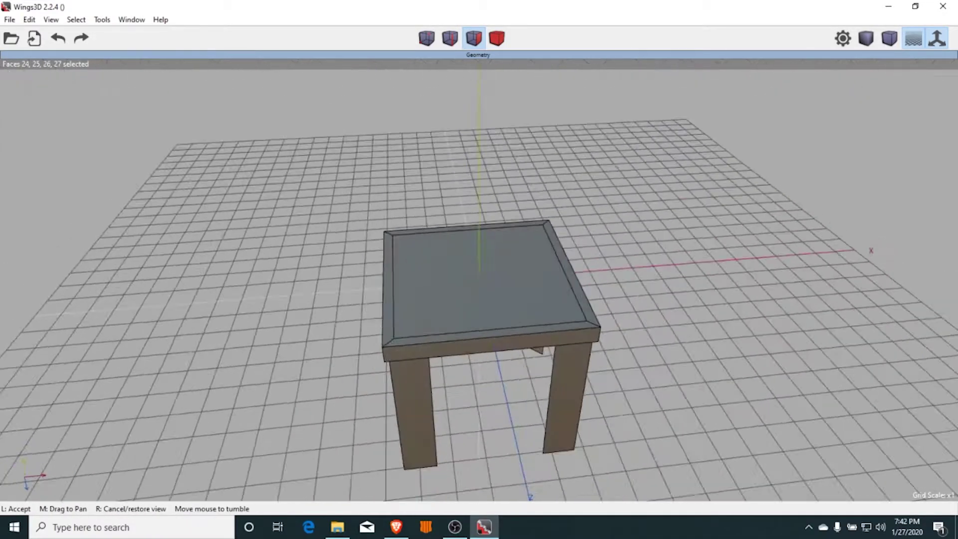
pyautogui.click(608, 230)
pyautogui.moveTo(639, 141); pyautogui.dragTo(228, 485)
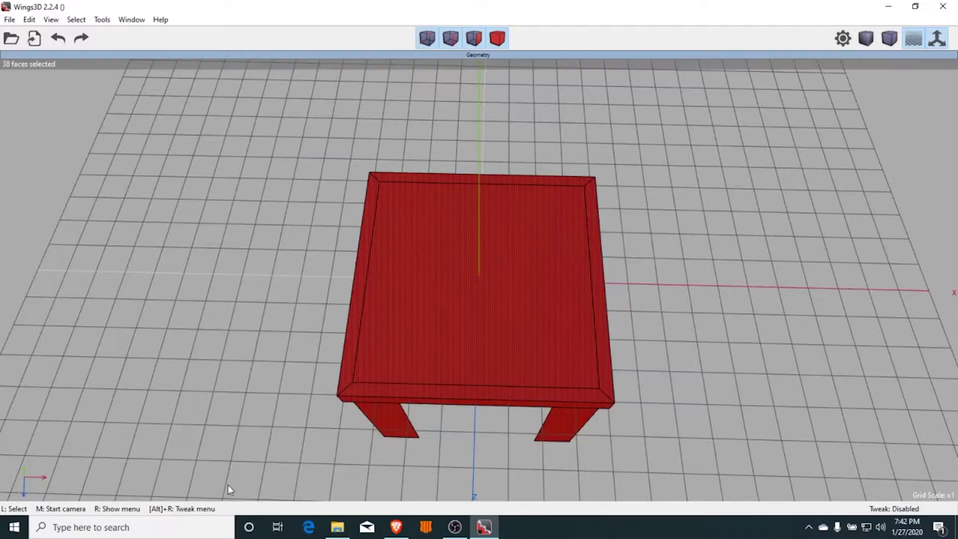
pyautogui.rightClick(411, 185)
pyautogui.click(414, 185)
pyautogui.click(333, 215)
pyautogui.press('space')
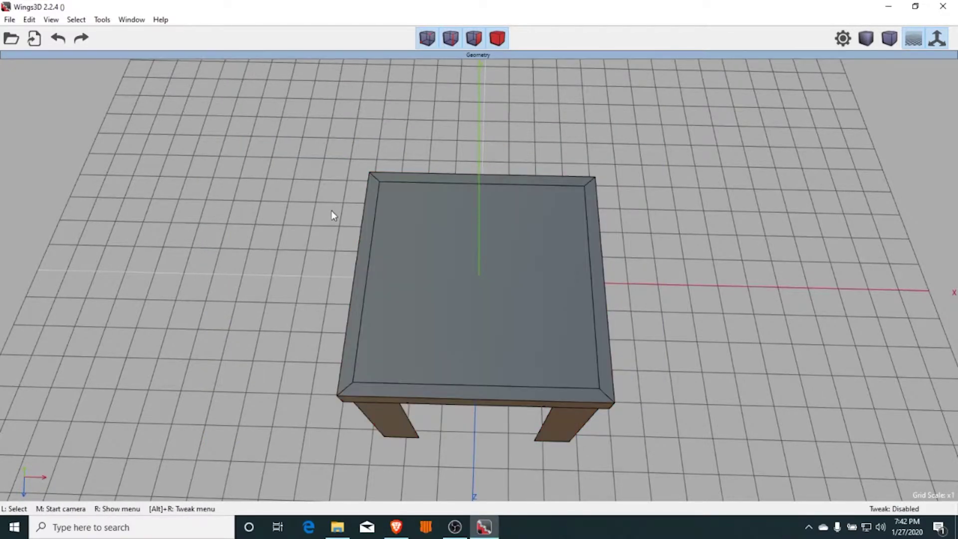
# - Connect two adjacent inner border edges of the tabletop with a diagonal edge that cuts off one corner
pyautogui.middleClick(213, 106)
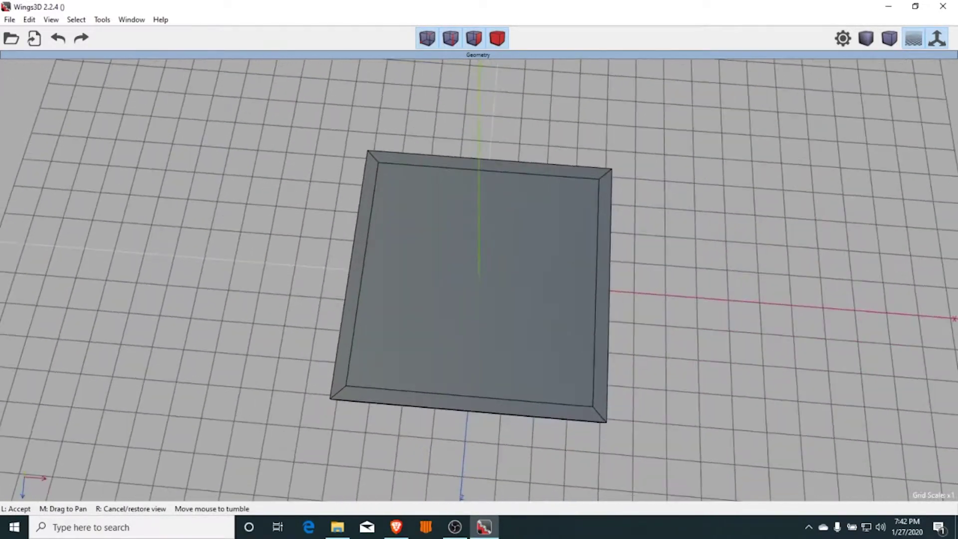
pyautogui.click(378, 176)
pyautogui.click(361, 286)
pyautogui.click(406, 394)
pyautogui.press('x')
pyautogui.middleClick(393, 349)
pyautogui.click(393, 349)
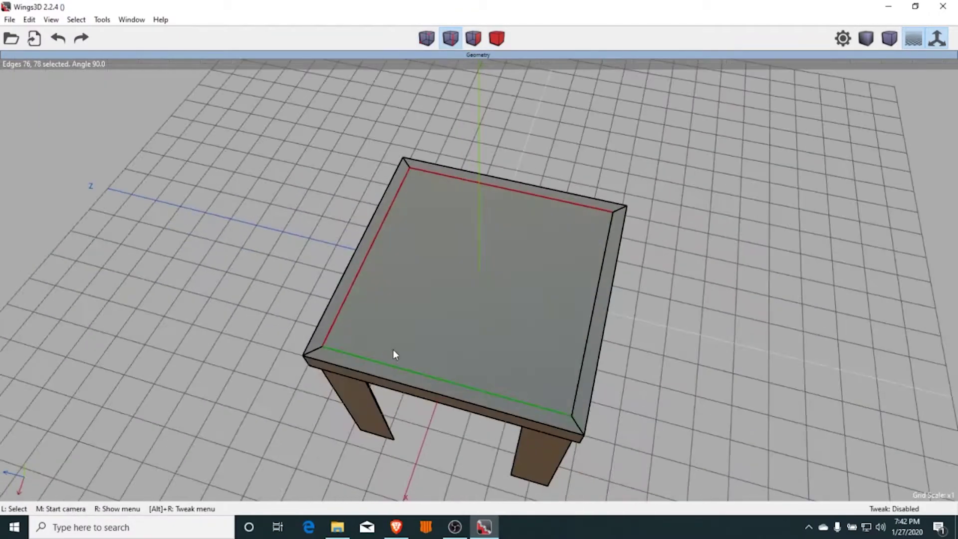
pyautogui.press('x')
pyautogui.middleClick(386, 215)
pyautogui.click(386, 216)
pyautogui.press('c')
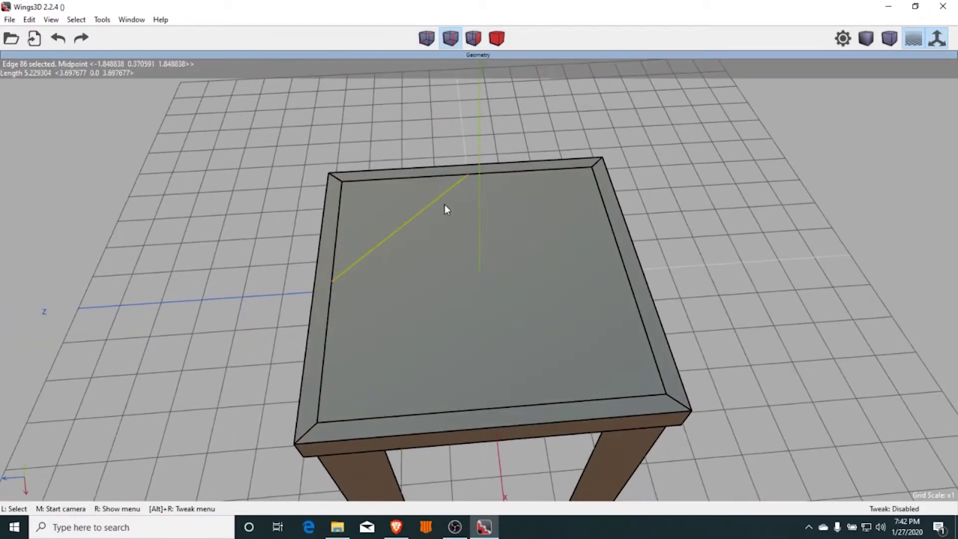
# - Inset the triangular corner face of the tabletop slightly to create a narrow rim around it
pyautogui.rightClick(429, 204)
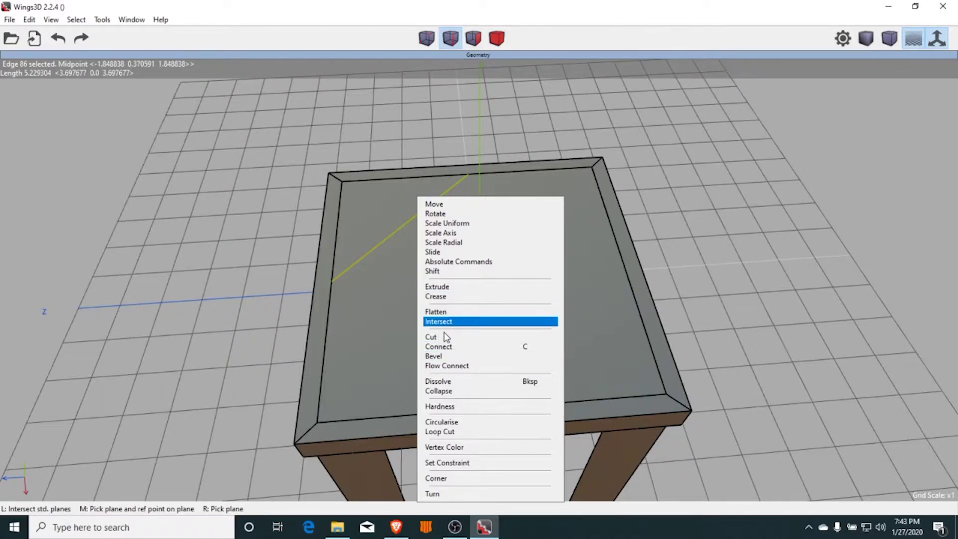
pyautogui.click(474, 37)
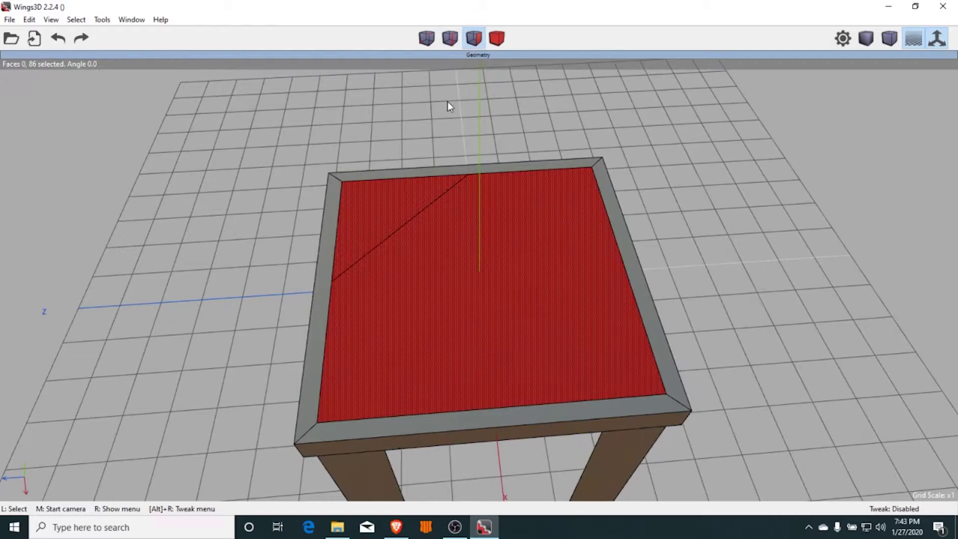
pyautogui.click(423, 202)
pyautogui.press('space')
pyautogui.click(408, 196)
pyautogui.rightClick(408, 195)
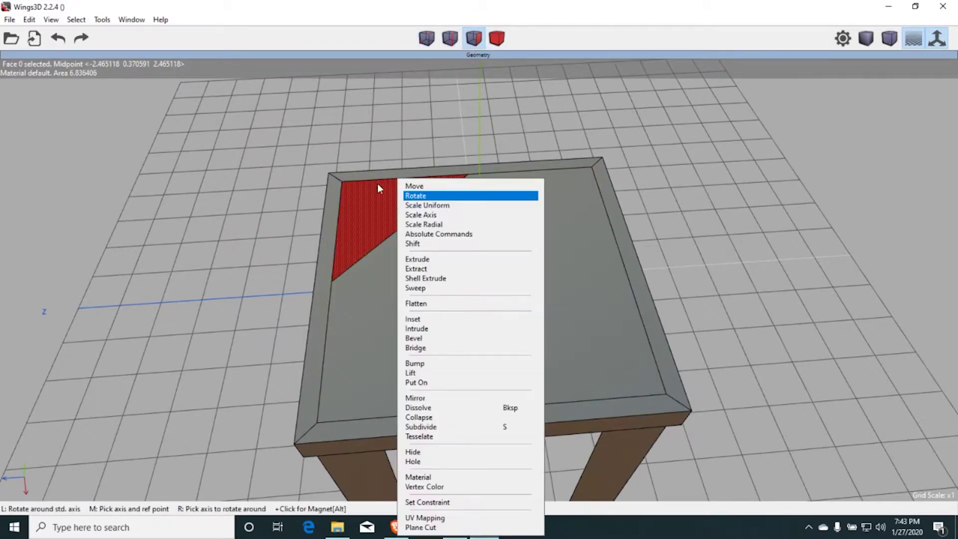
pyautogui.click(449, 328)
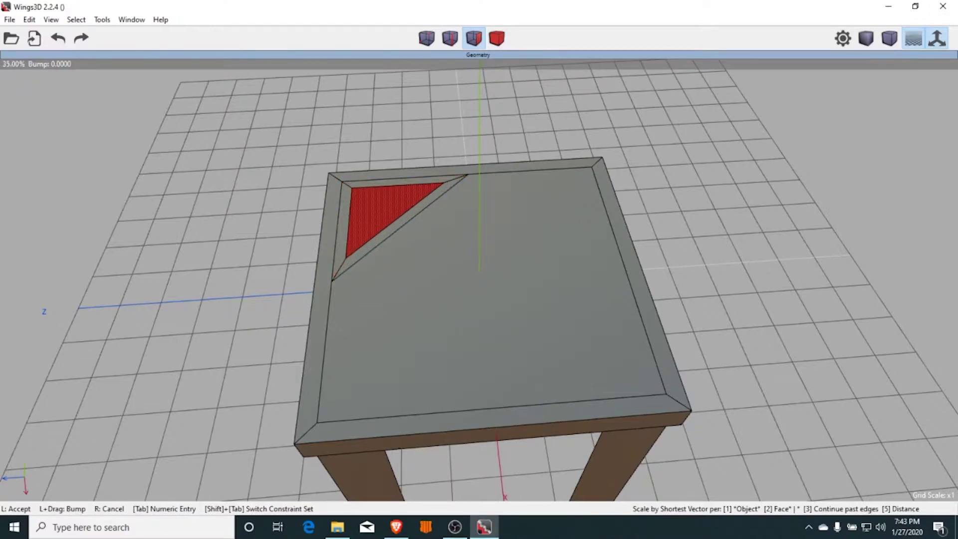
pyautogui.click(438, 302)
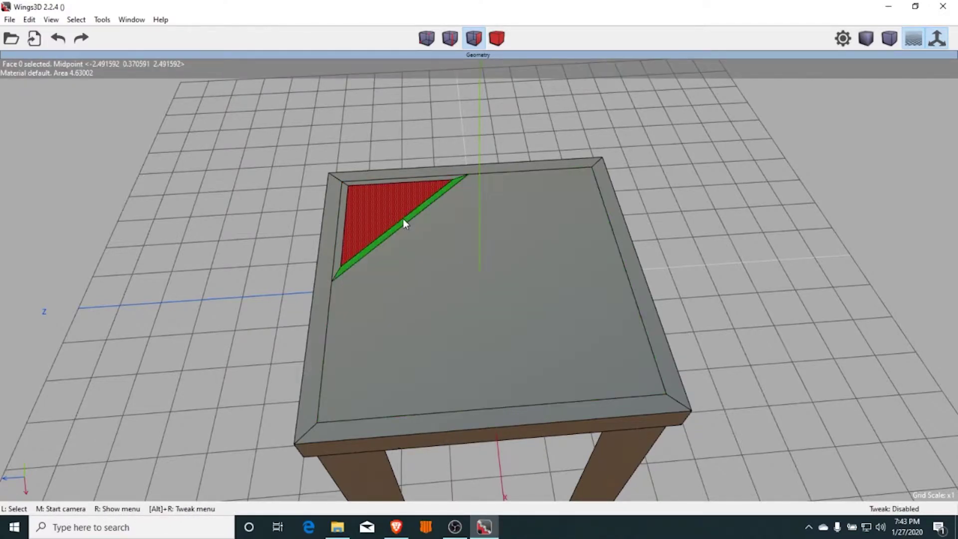
pyautogui.rightClick(406, 220)
pyautogui.click(422, 259)
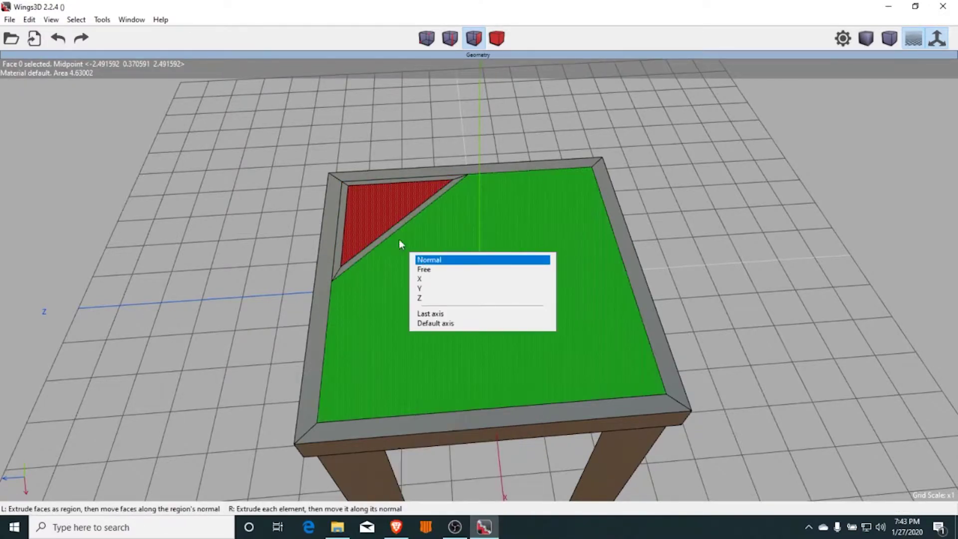
pyautogui.click(370, 200)
pyautogui.rightClick(370, 201)
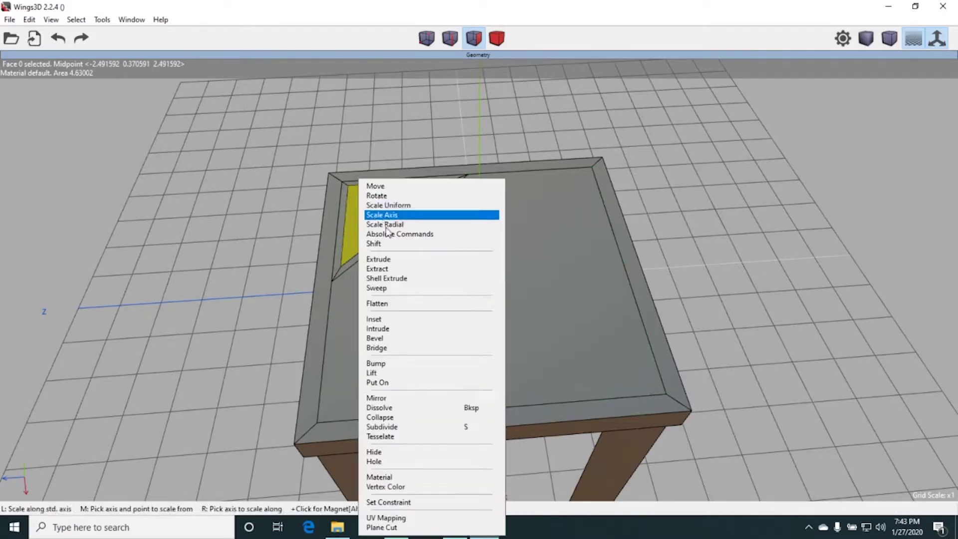
pyautogui.click(384, 329)
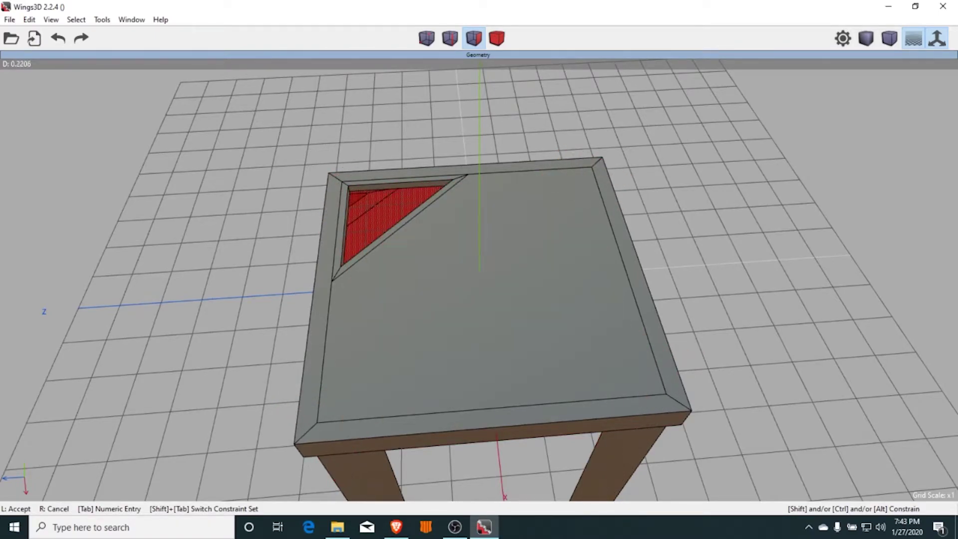
pyautogui.rightClick(372, 235)
pyautogui.rightClick(372, 235)
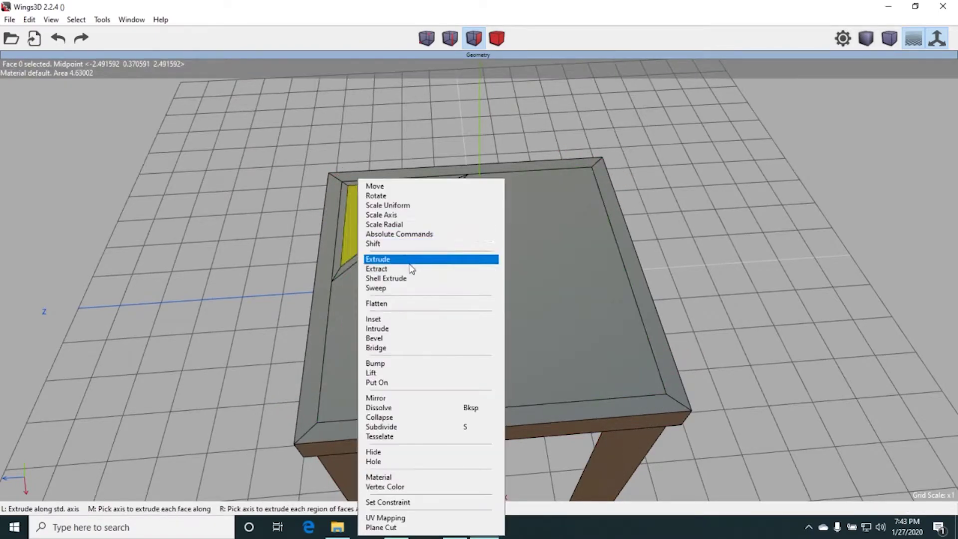
pyautogui.click(404, 329)
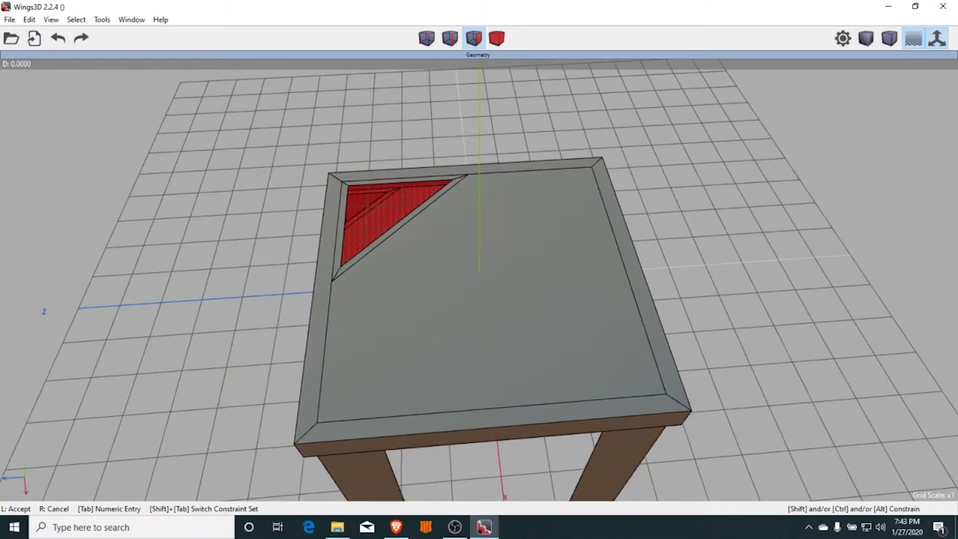
pyautogui.rightClick(403, 329)
# - Extrude the inset triangular face down along the Y axis by about 0.28 to form a recess, and clear the selection
pyautogui.rightClick(380, 231)
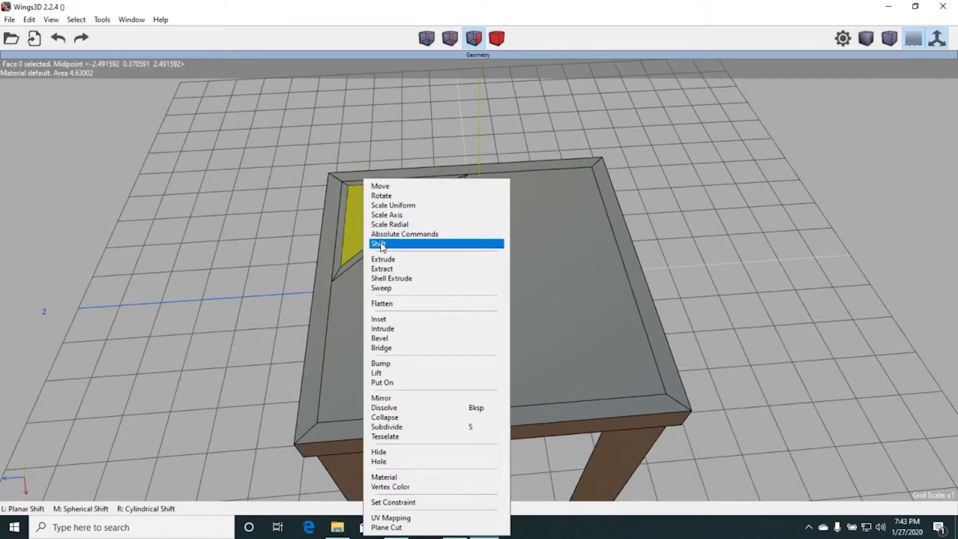
pyautogui.click(388, 261)
pyautogui.click(392, 285)
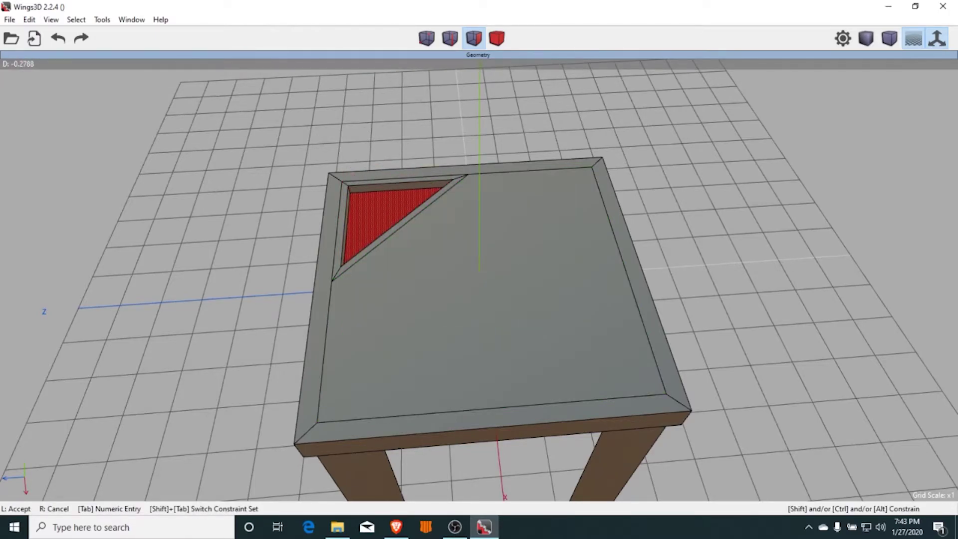
pyautogui.click(295, 280)
pyautogui.click(295, 280)
pyautogui.middleClick(257, 310)
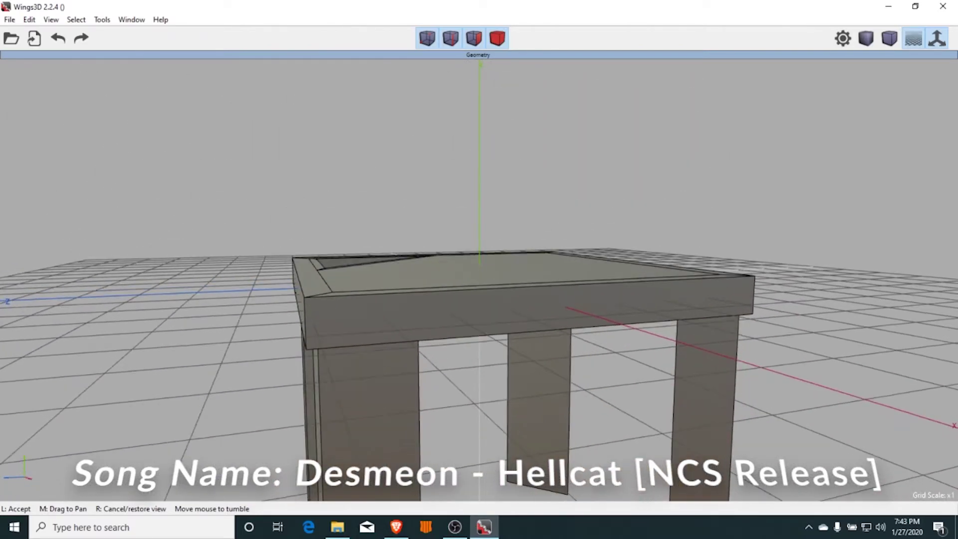
pyautogui.moveTo(210, 190); pyautogui.dragTo(622, 493)
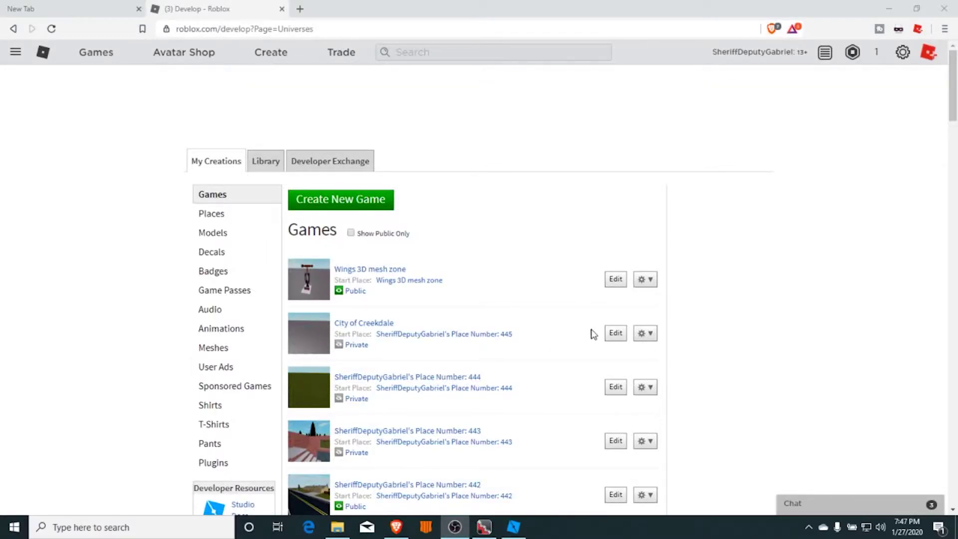
# - Switch to the Wings 3D mesh zone place in Roblox Studio and find an empty area of the baseplate
pyautogui.click(512, 527)
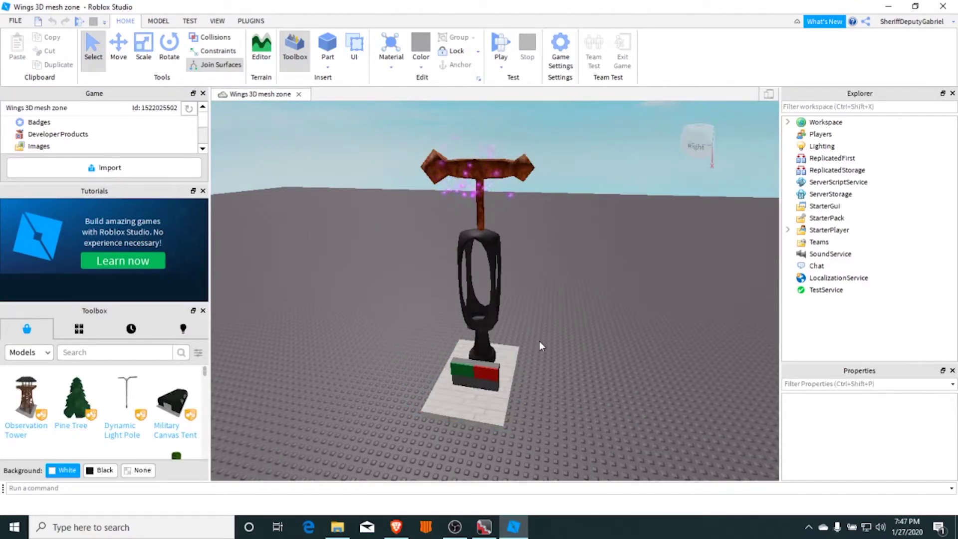
pyautogui.moveTo(539, 340); pyautogui.dragTo(548, 330, button='right')
pyautogui.press('w')
pyautogui.press('s')
pyautogui.scroll(-8, 538, 342)
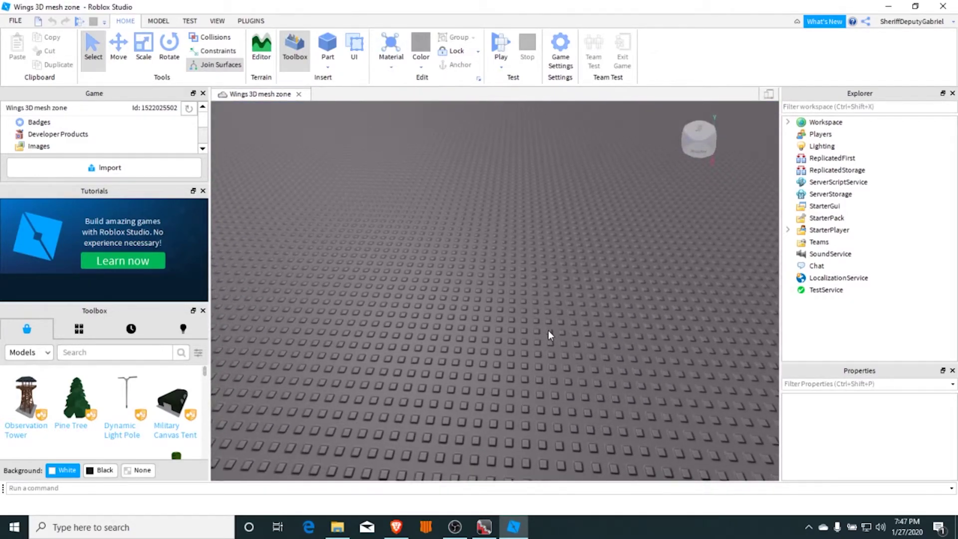
pyautogui.rightClick(555, 306)
pyautogui.click(573, 266)
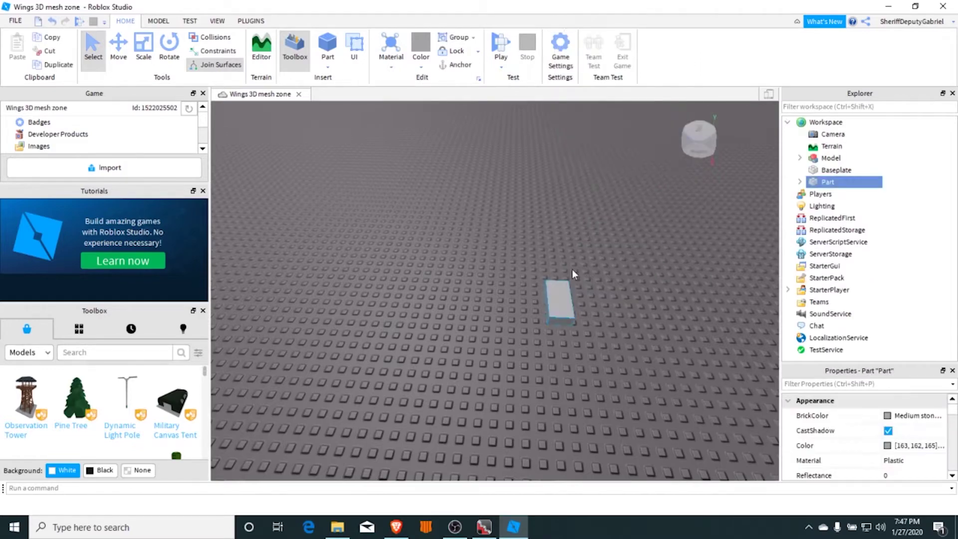
pyautogui.press('Delete')
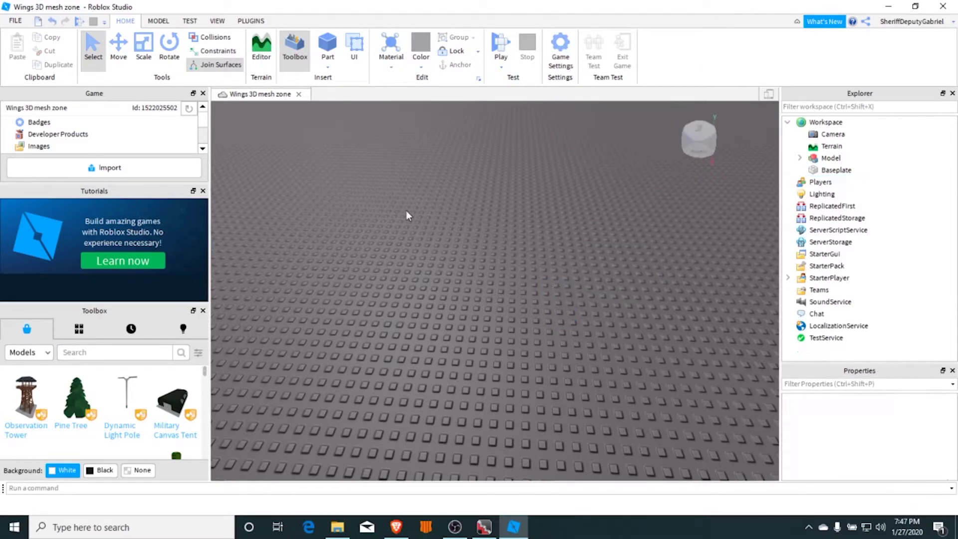
# - Insert a MeshPart object on the empty area of the baseplate
pyautogui.rightClick(406, 214)
pyautogui.moveTo(480, 476)
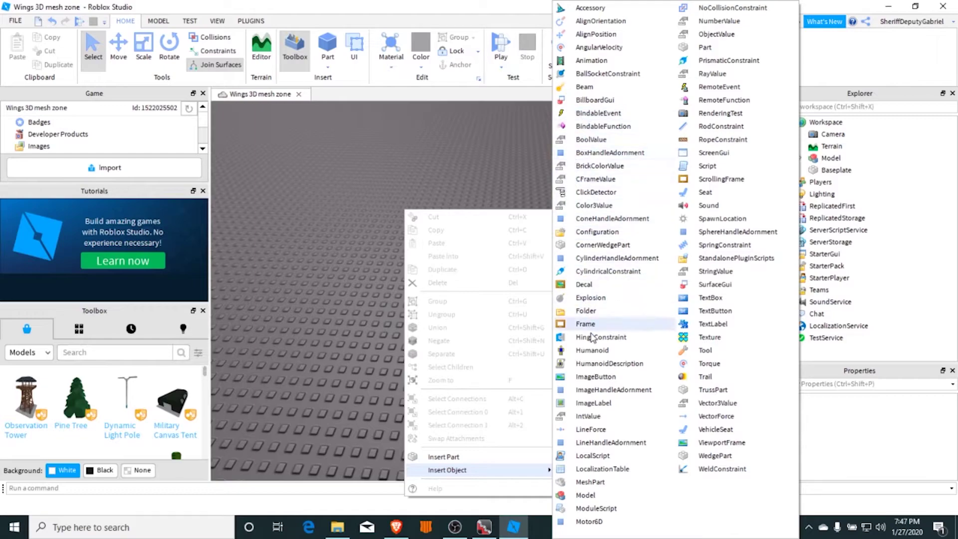
pyautogui.click(590, 481)
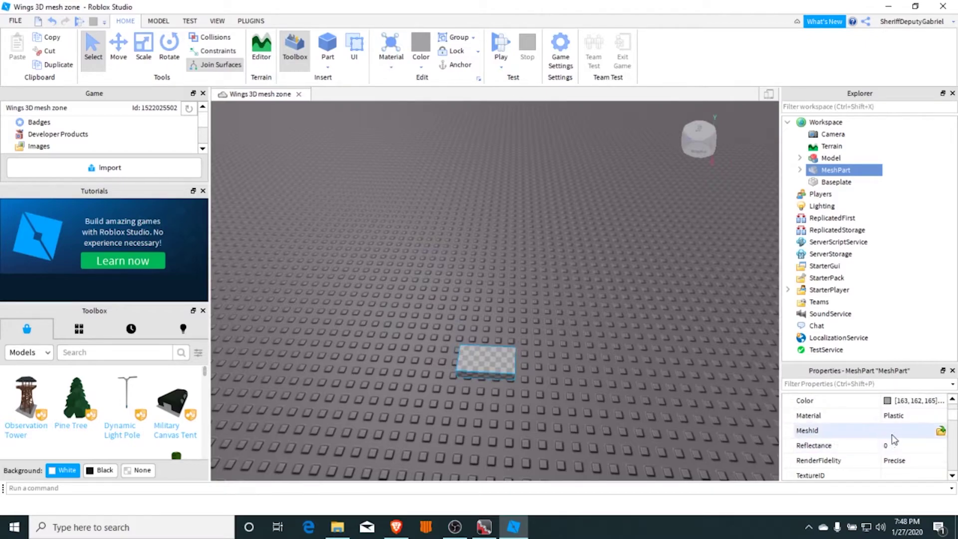
# - Load the Table2 mesh file into the MeshPart and accept moving it to the location stored in the mesh
pyautogui.click(940, 431)
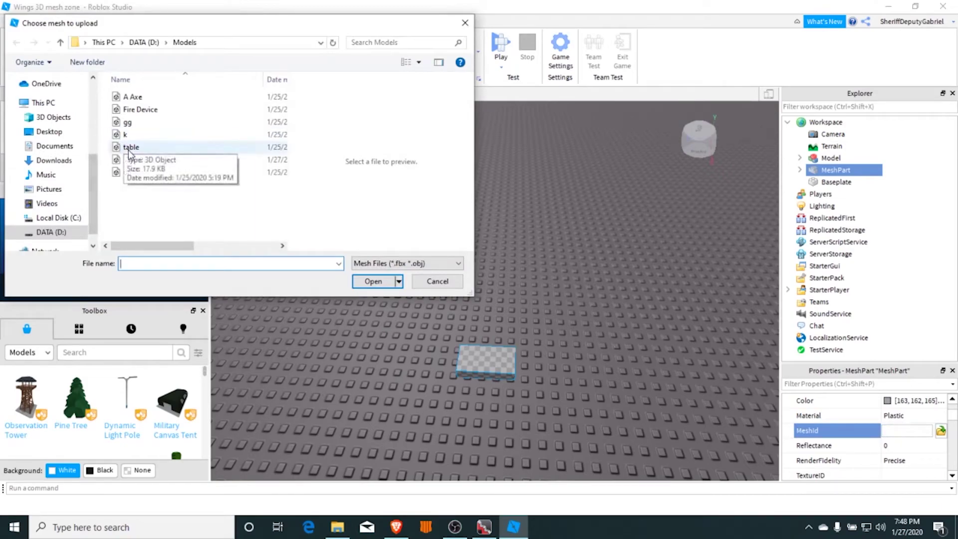
pyautogui.click(130, 149)
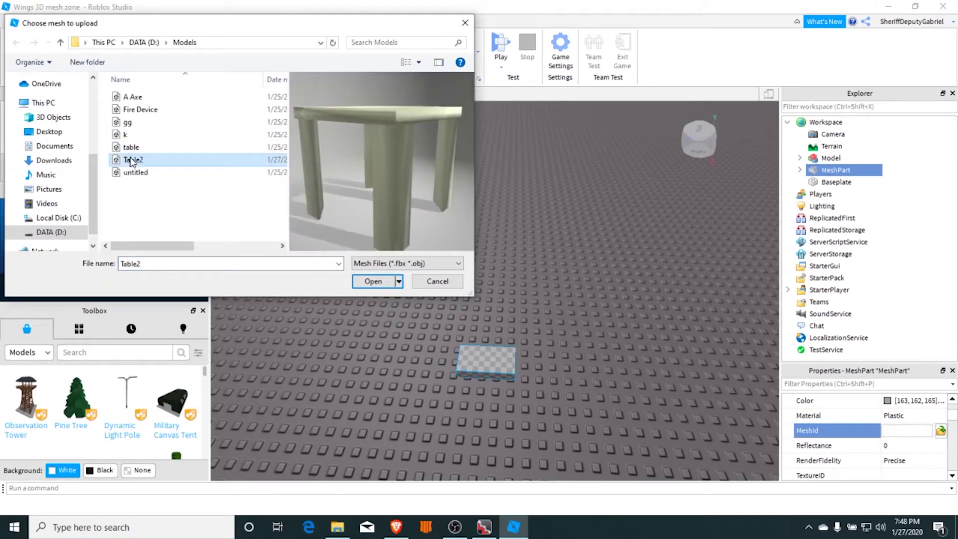
pyautogui.click(369, 280)
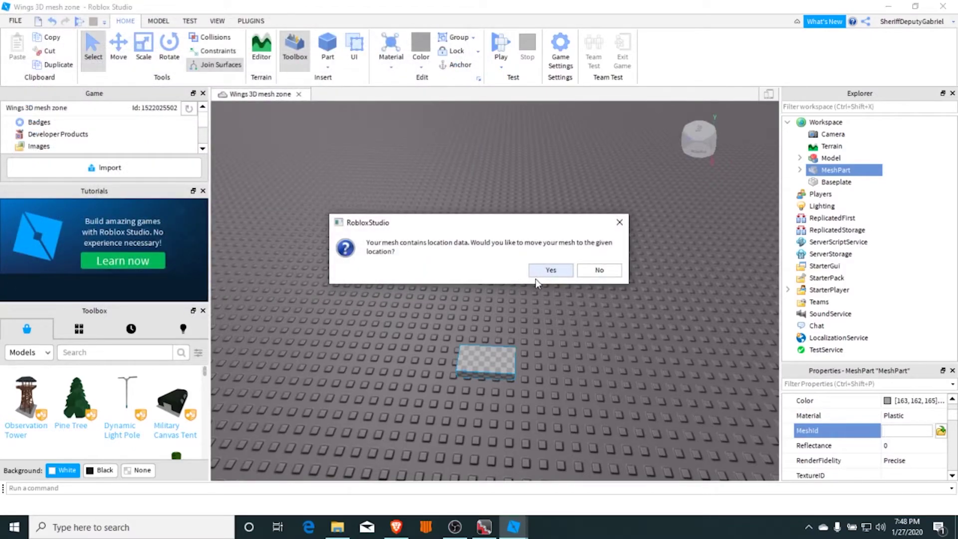
pyautogui.click(549, 270)
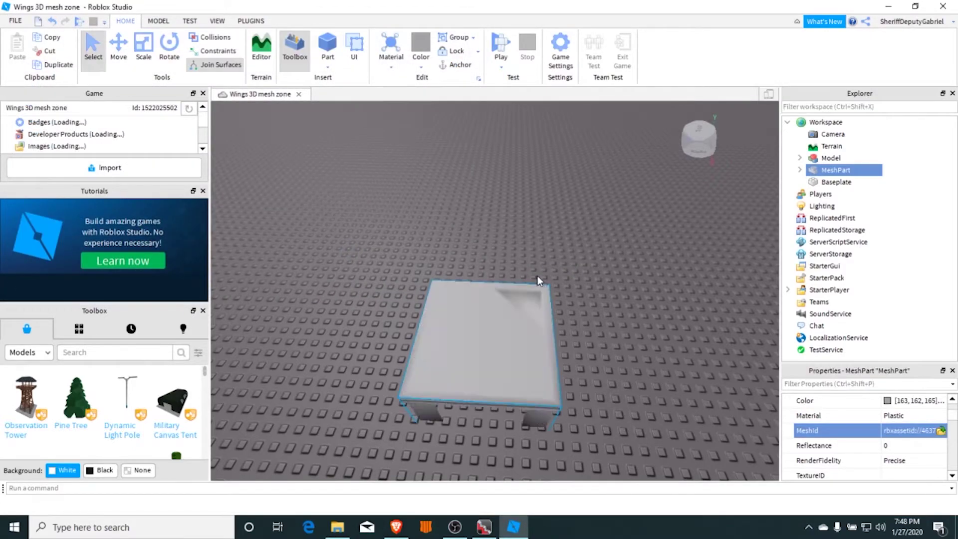
# - Examine the imported table from above and from several sides, including its legs and corner recess
pyautogui.moveTo(537, 275); pyautogui.dragTo(556, 247)
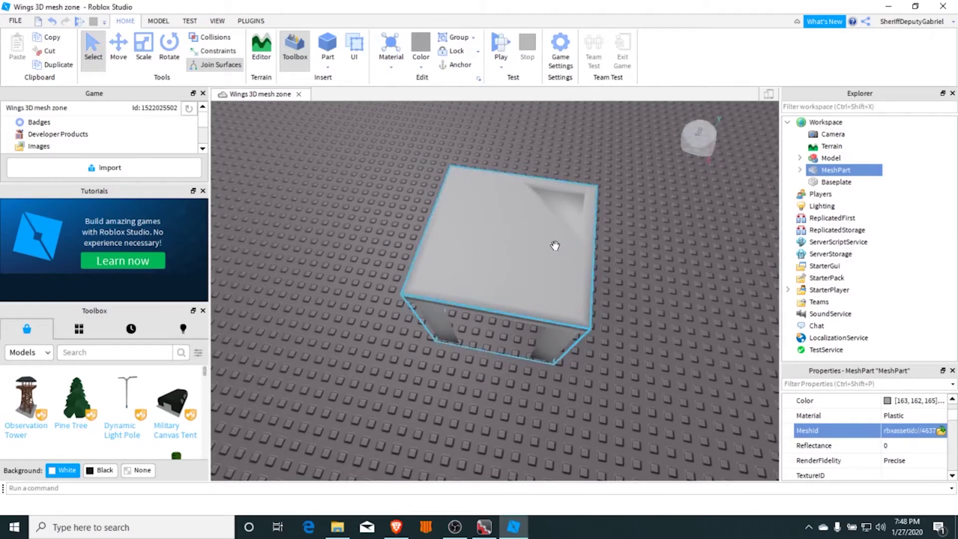
pyautogui.scroll(5, 554, 244)
pyautogui.scroll(-5, 555, 246)
pyautogui.moveTo(551, 245); pyautogui.dragTo(555, 246, button='right')
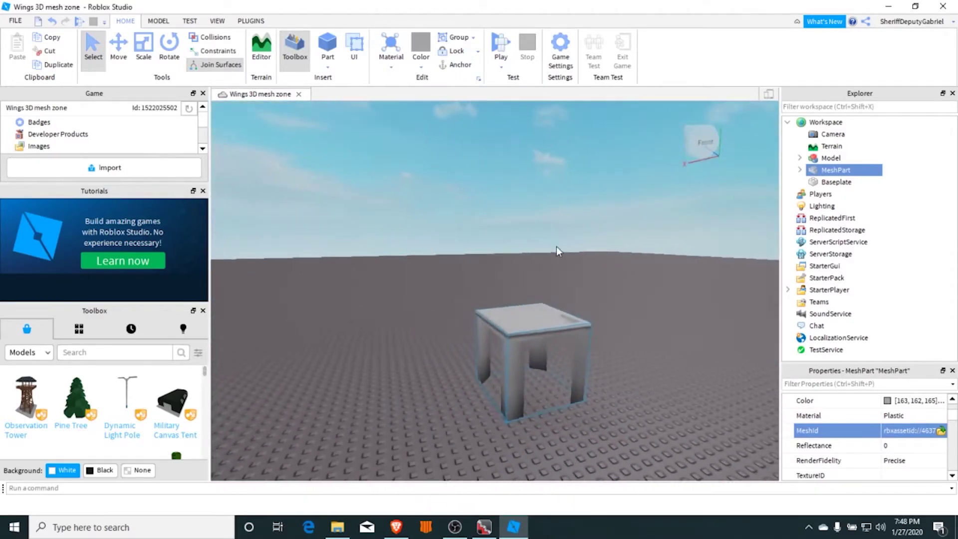
pyautogui.scroll(5, 555, 247)
pyautogui.scroll(-5, 555, 247)
pyautogui.scroll(5, 556, 246)
pyautogui.scroll(-4, 555, 247)
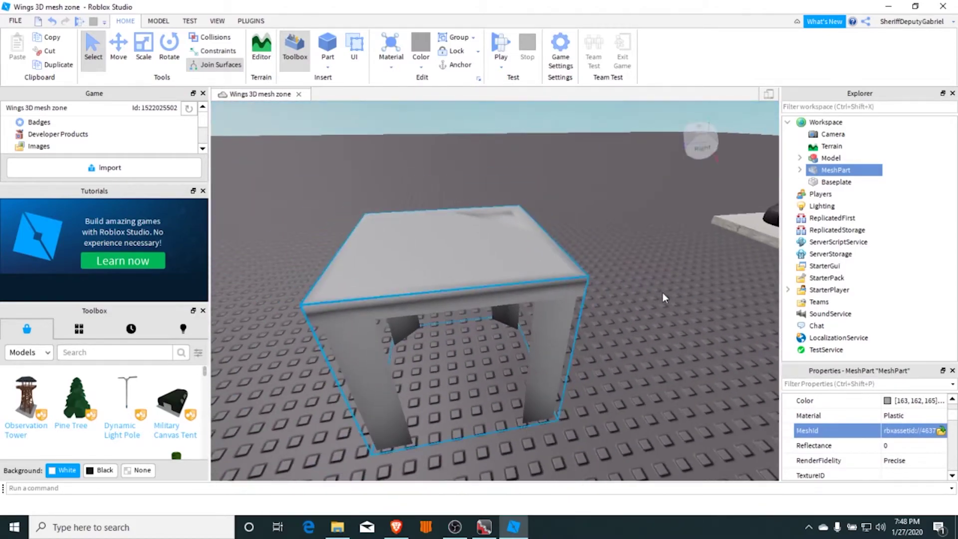
# - Set the table's BrickColor to Reddish brown
pyautogui.scroll(3, 887, 417)
pyautogui.click(887, 445)
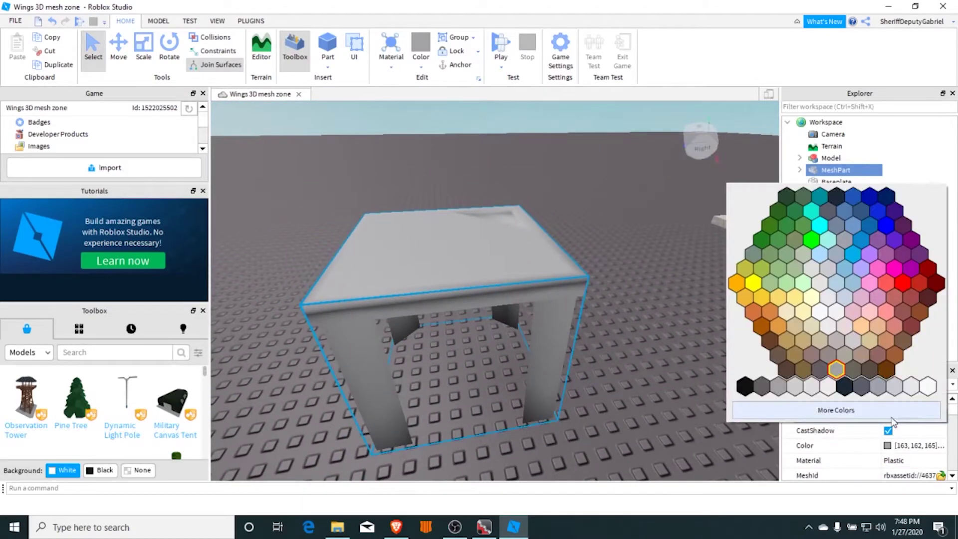
pyautogui.click(773, 342)
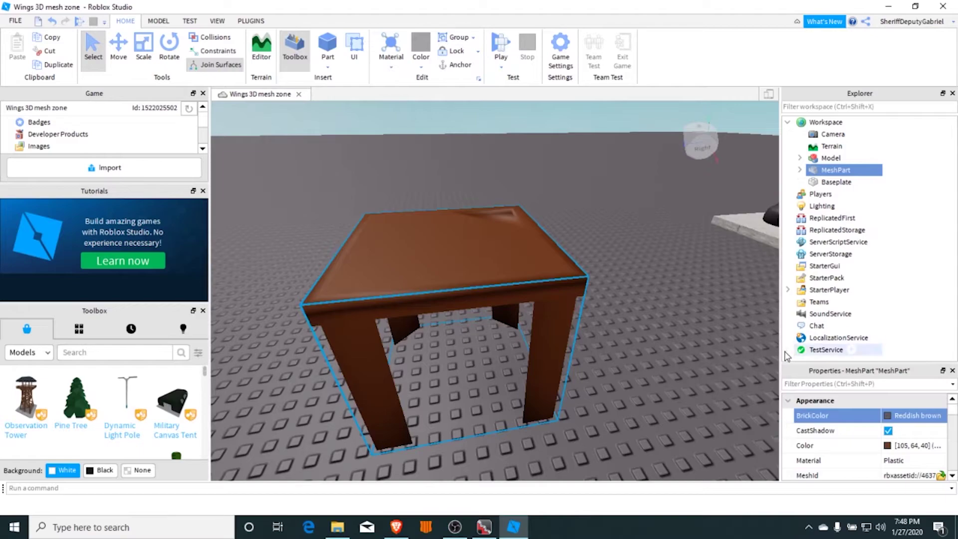
# - Try the Pebble material on the table, and settle on Wood as its material
pyautogui.moveTo(555, 302); pyautogui.dragTo(557, 301, button='right')
pyautogui.scroll(3, 555, 301)
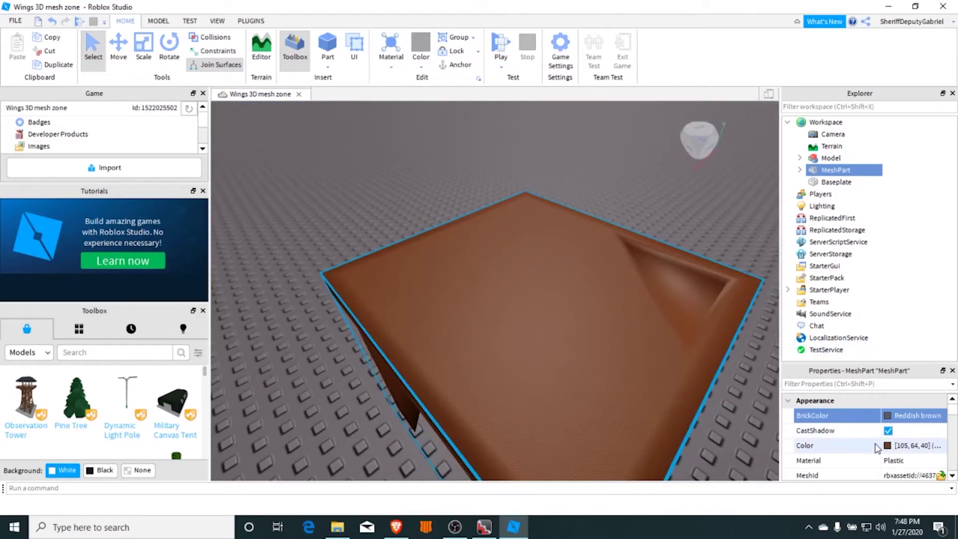
pyautogui.click(892, 461)
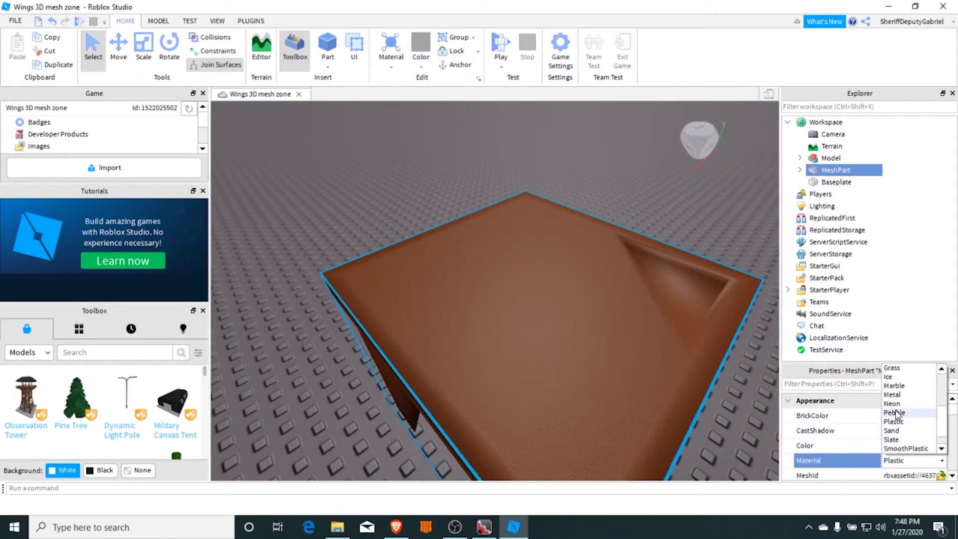
pyautogui.click(894, 412)
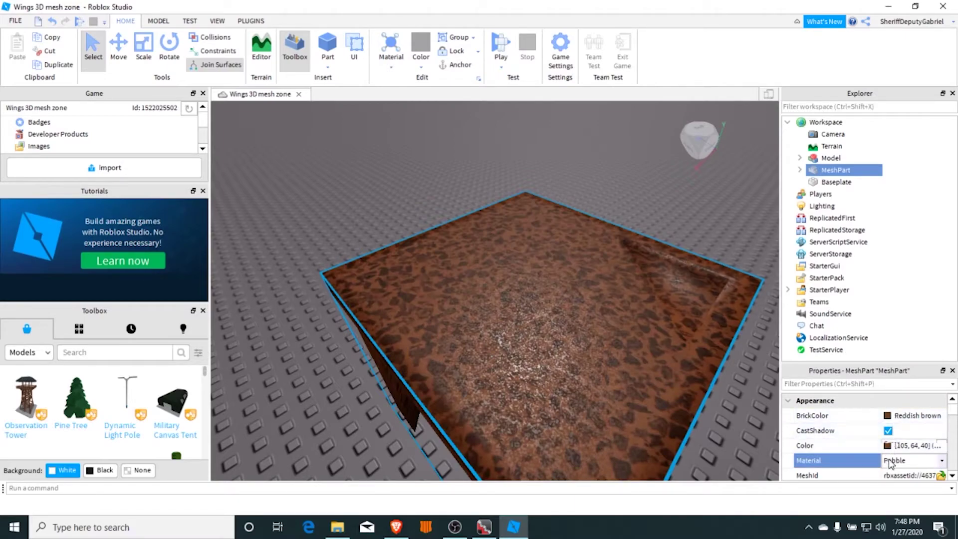
pyautogui.click(893, 439)
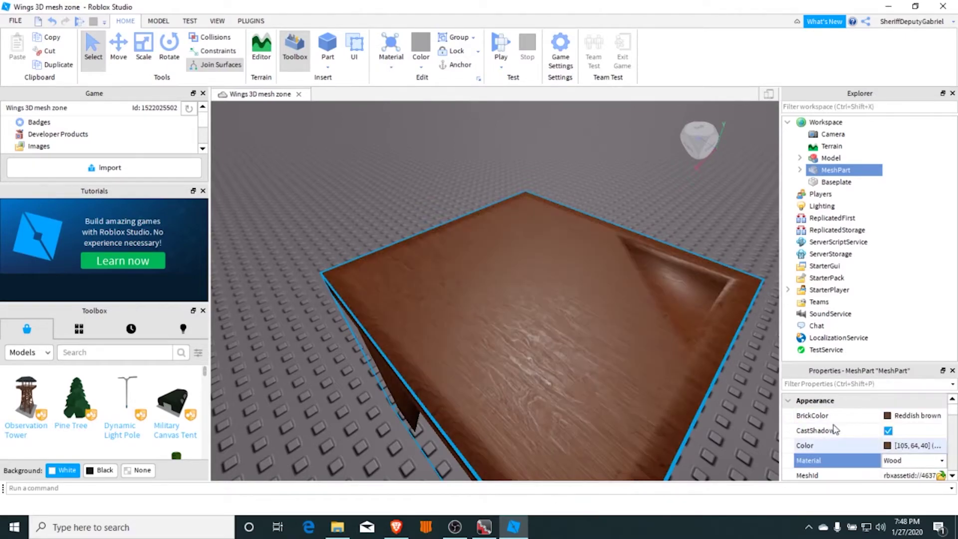
# - Examine the table's wood finish on the top, corner recess, legs and underside, from close up and from a distance
pyautogui.scroll(2, 532, 215)
pyautogui.moveTo(532, 215); pyautogui.dragTo(532, 214, button='right')
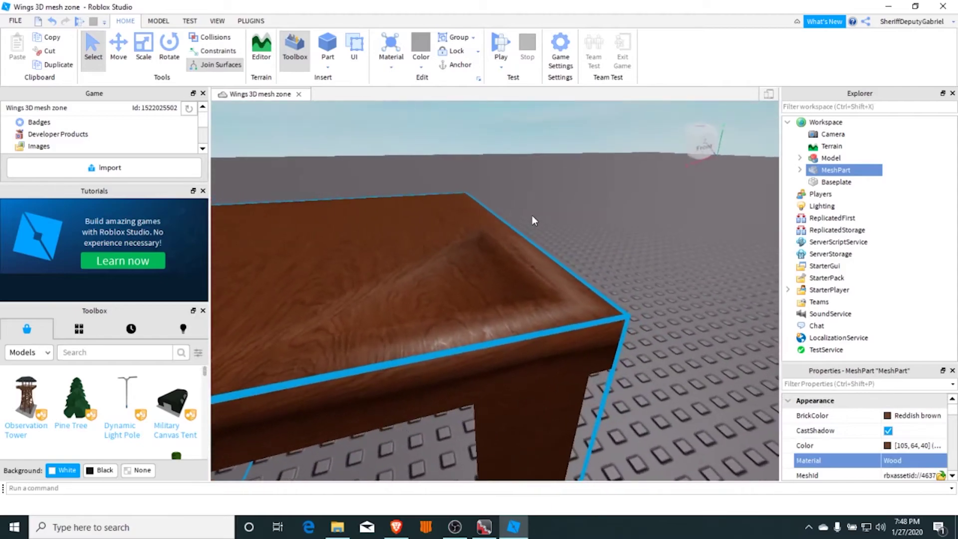
pyautogui.scroll(2, 532, 214)
pyautogui.scroll(-10, 532, 215)
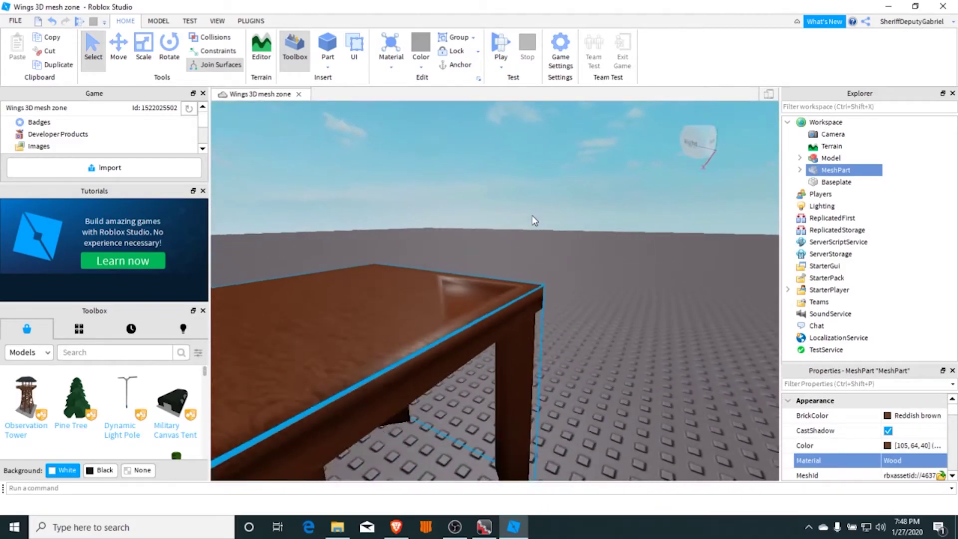
pyautogui.scroll(15, 532, 215)
pyautogui.click(531, 215)
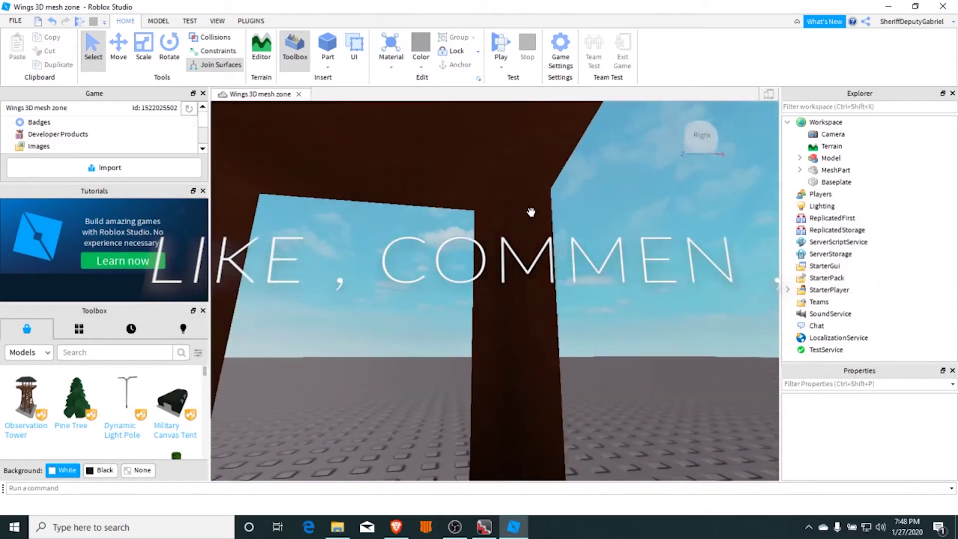
pyautogui.moveTo(531, 212); pyautogui.dragTo(506, 225, button='right')
pyautogui.scroll(-4, 532, 215)
pyautogui.scroll(10, 532, 215)
pyautogui.scroll(-3, 533, 219)
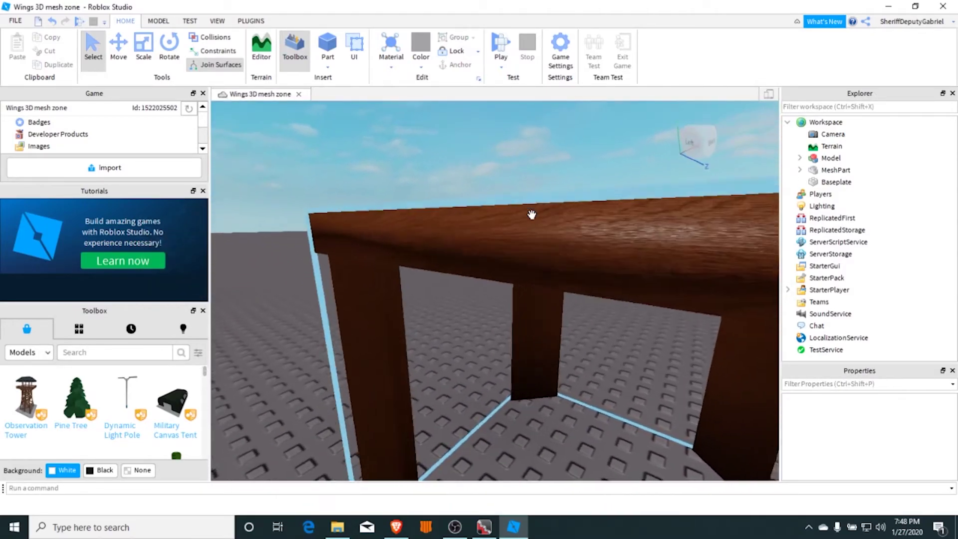
pyautogui.scroll(-3, 531, 216)
pyautogui.press('d')
pyautogui.scroll(3, 531, 214)
pyautogui.scroll(-4, 532, 215)
pyautogui.scroll(2, 532, 214)
pyautogui.scroll(-4, 552, 220)
pyautogui.scroll(3, 523, 221)
pyautogui.scroll(6, 522, 220)
pyautogui.scroll(-7, 523, 220)
pyautogui.scroll(-3, 523, 220)
pyautogui.press('a')
pyautogui.scroll(3, 506, 225)
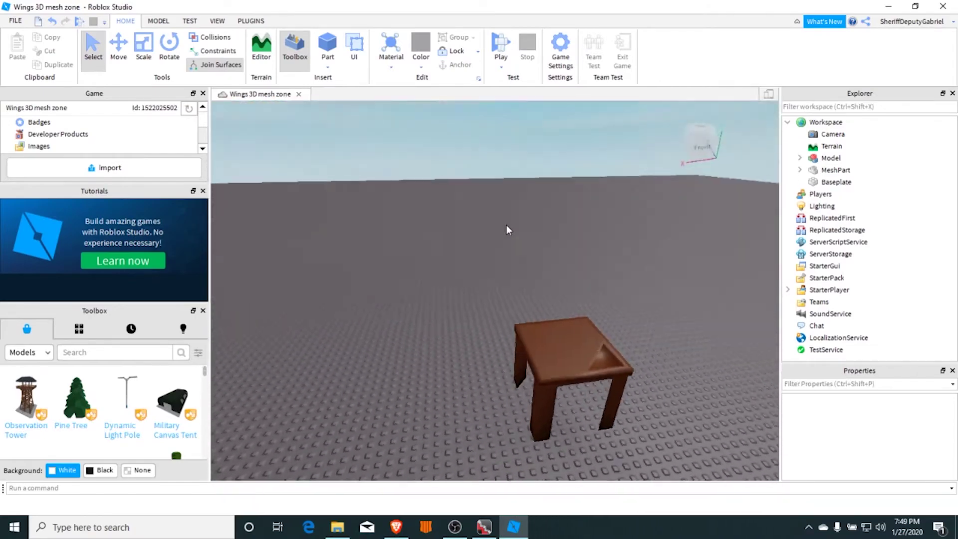
# - Move the table across the baseplate to beside the white platform with the tall black model
pyautogui.moveTo(443, 254); pyautogui.dragTo(532, 246)
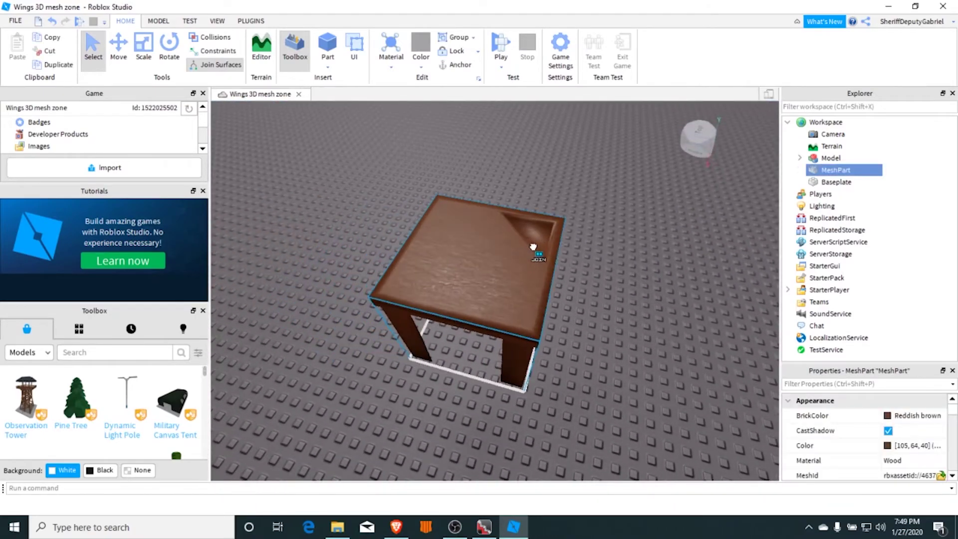
pyautogui.moveTo(533, 246); pyautogui.dragTo(533, 247, button='right')
pyautogui.moveTo(533, 247); pyautogui.dragTo(573, 185)
pyautogui.scroll(-3, 573, 185)
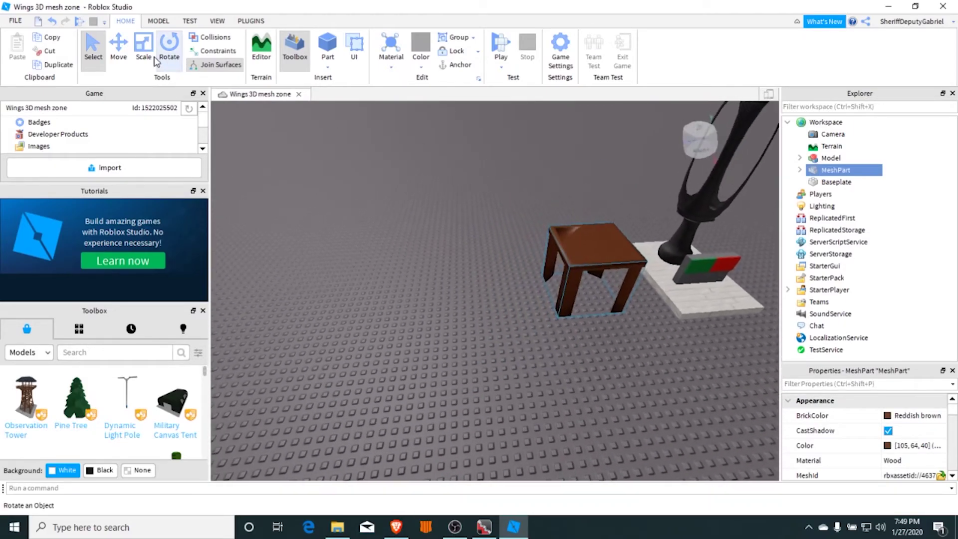
# - Stretch the table along both horizontal directions with the Scale tool, making it longer and deeper
pyautogui.moveTo(528, 271); pyautogui.dragTo(477, 281)
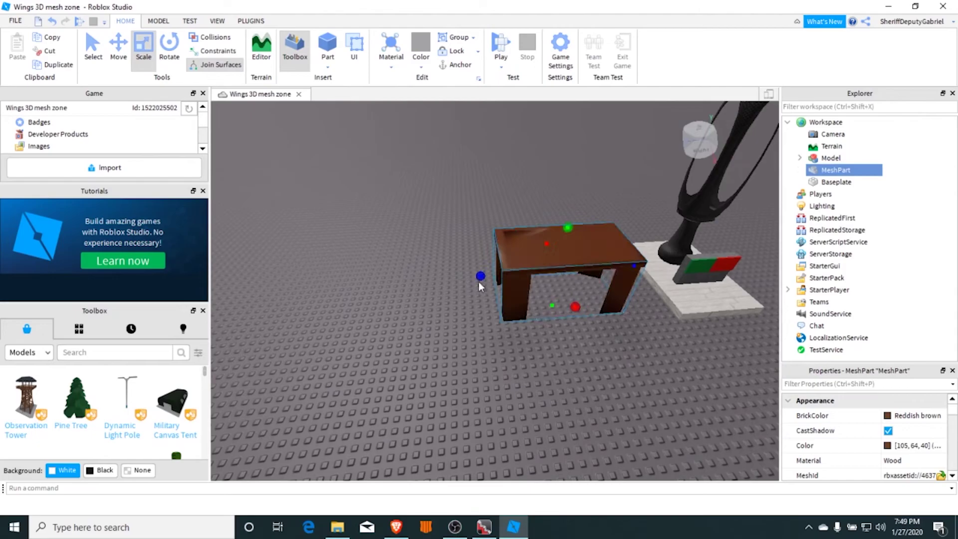
pyautogui.moveTo(579, 308); pyautogui.dragTo(598, 383)
pyautogui.moveTo(598, 383); pyautogui.dragTo(575, 267, button='right')
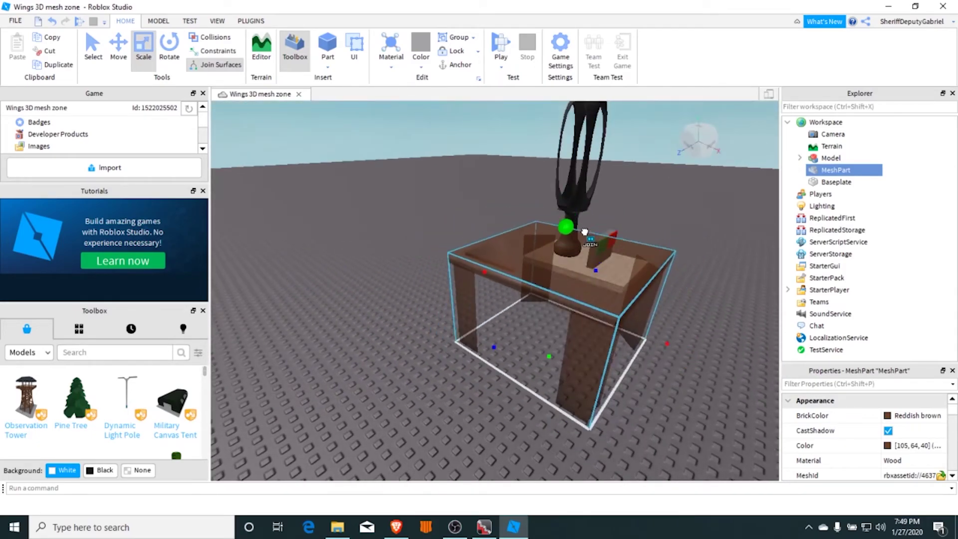